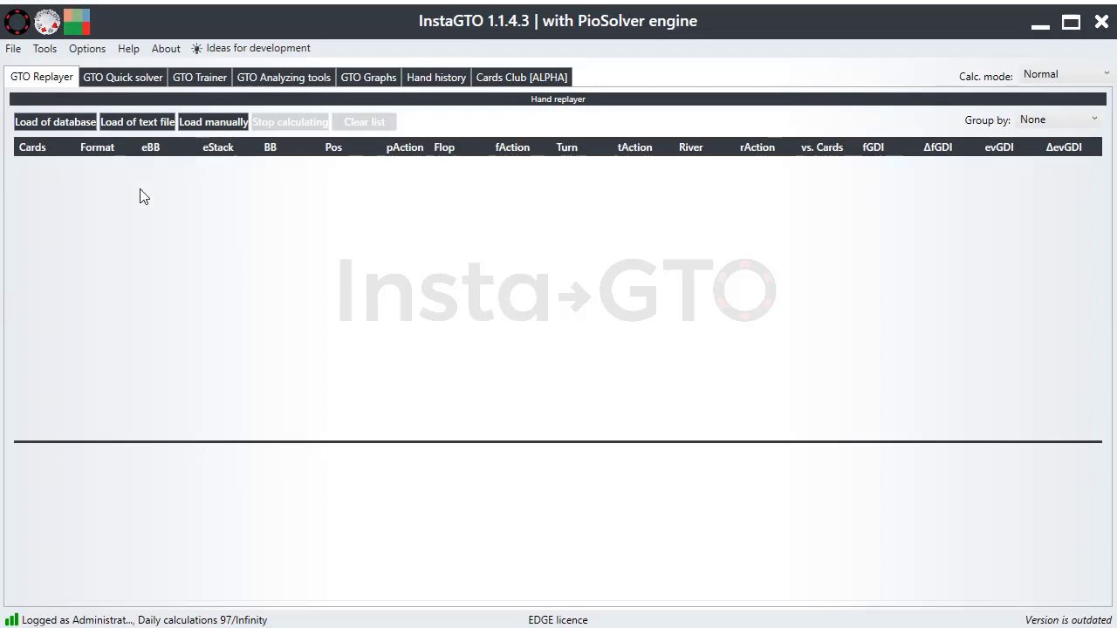
- Open InstaGTO's Settings from the Options menu, where the PioSolver console path is empty
left_click(87, 48)
left_click(109, 179)
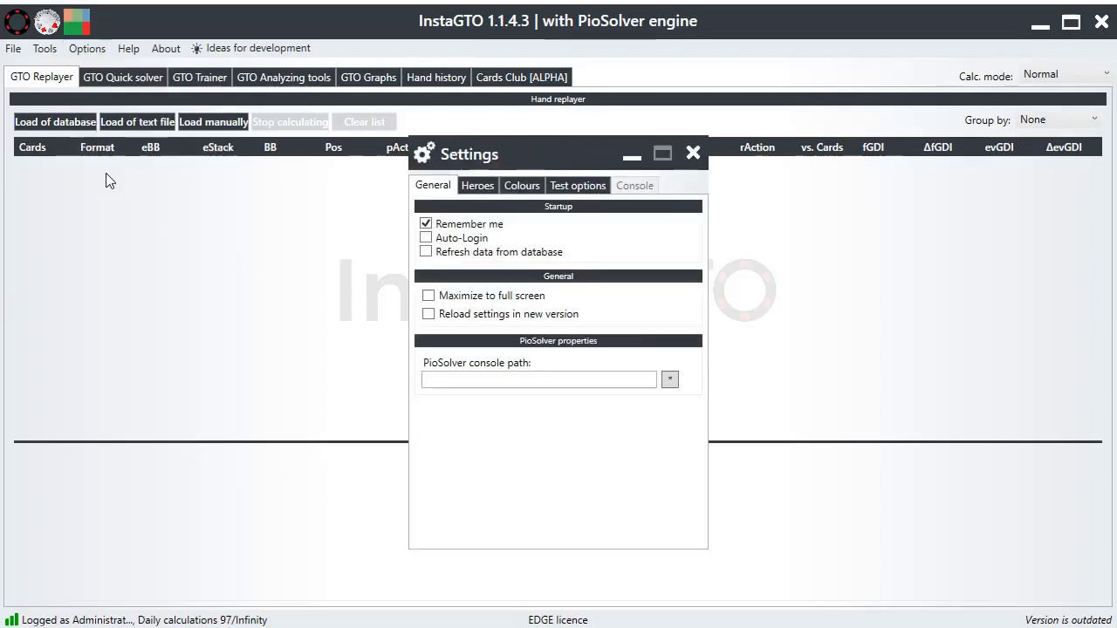
- Download the PIOSOLVER free zip from piosolver.com Products, then close Chrome
left_click(607, 387)
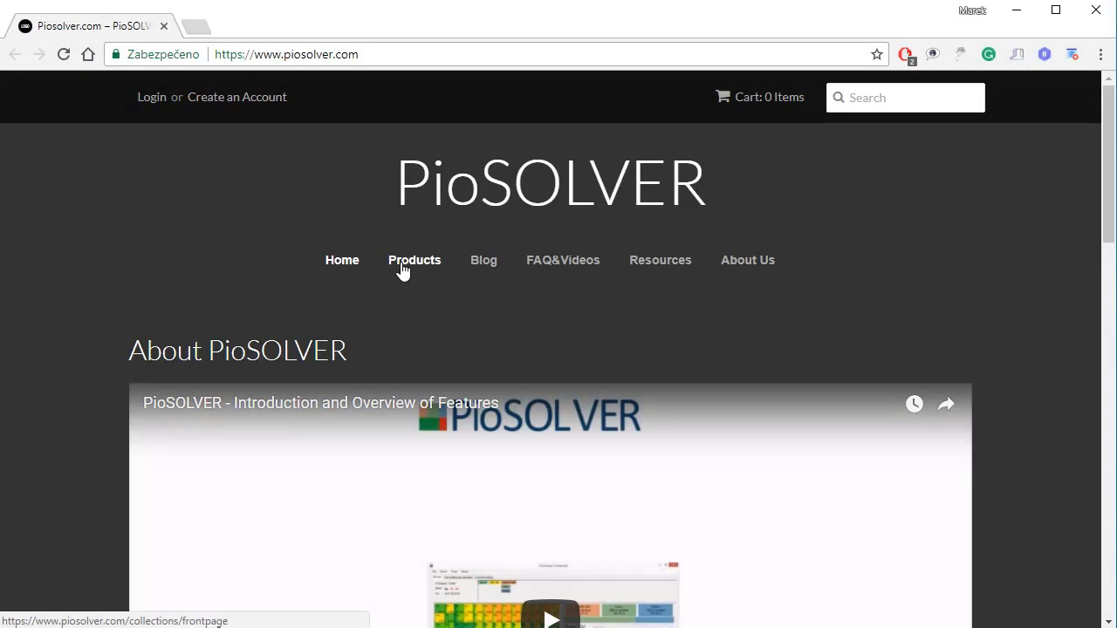
left_click(401, 262)
left_click(222, 444)
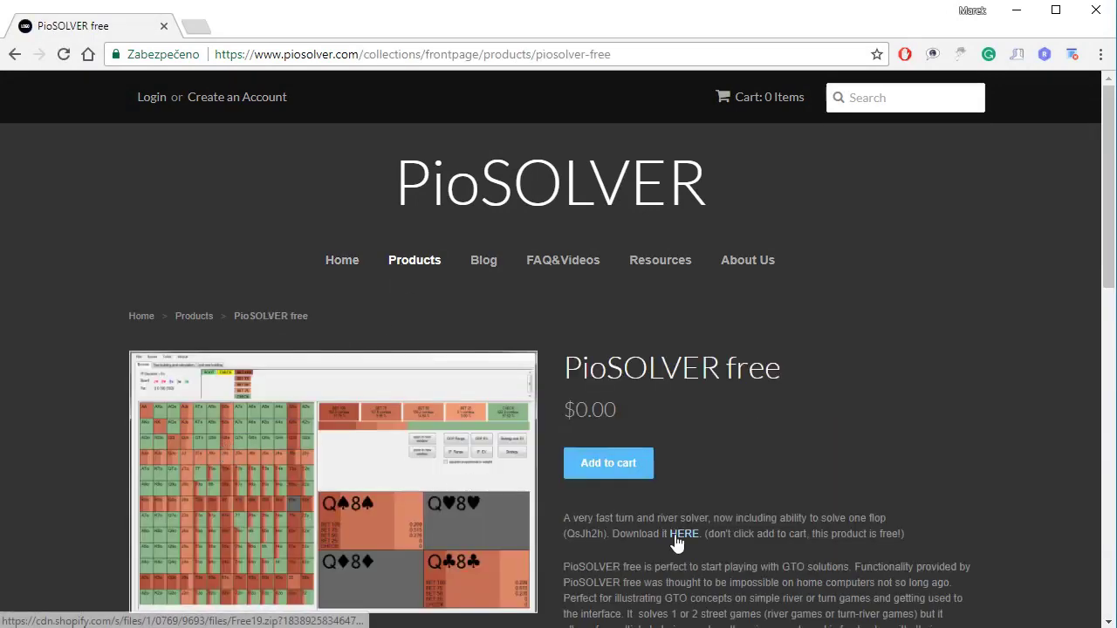
left_click(682, 534)
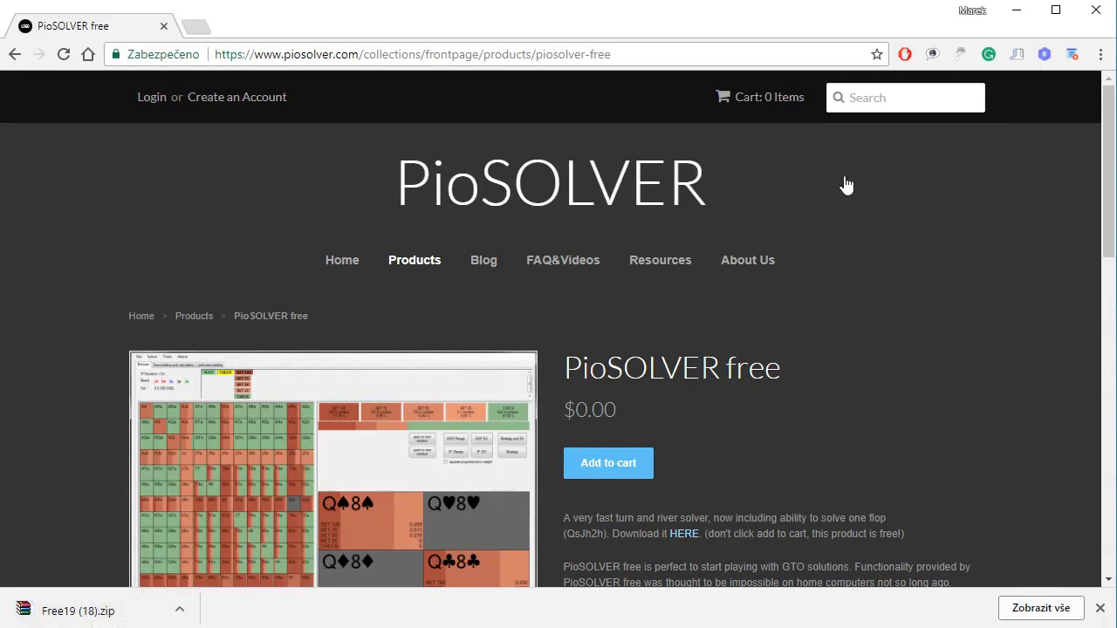
left_click(1096, 19)
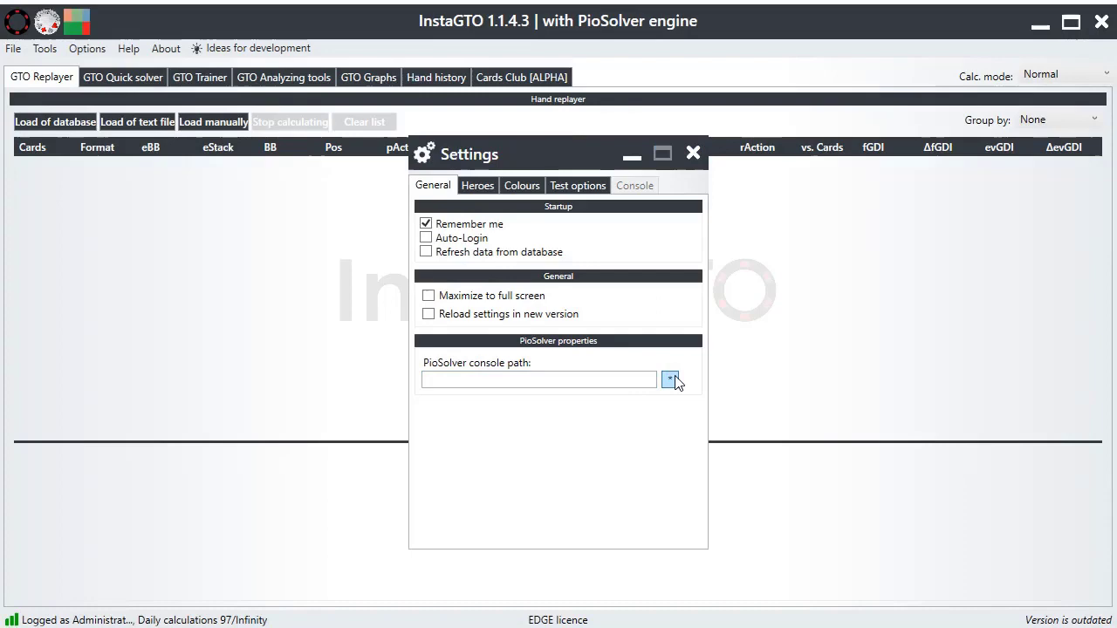
- Browse to Downloads\Free19\Free19 and pick PioSOLVER-free.exe as the console path
left_click(669, 380)
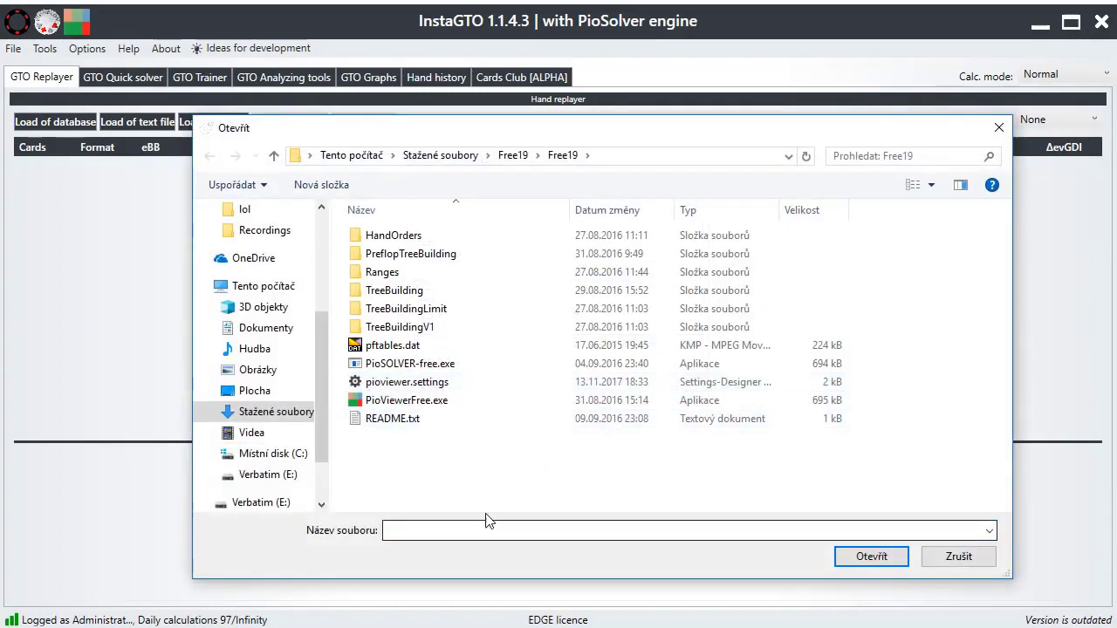
left_click(434, 365)
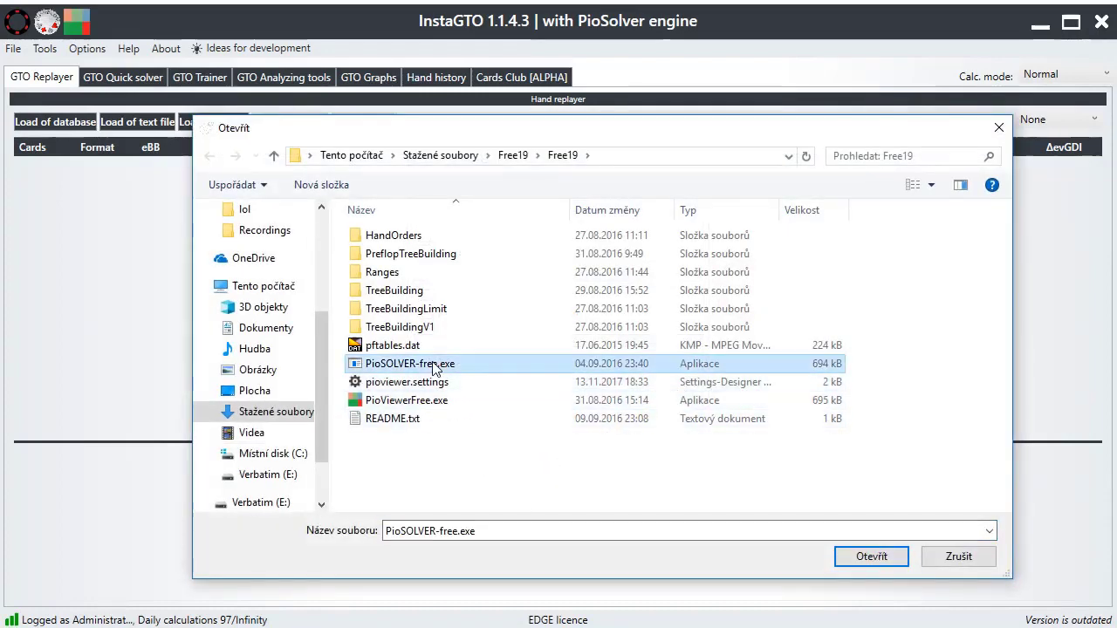
left_click(403, 401)
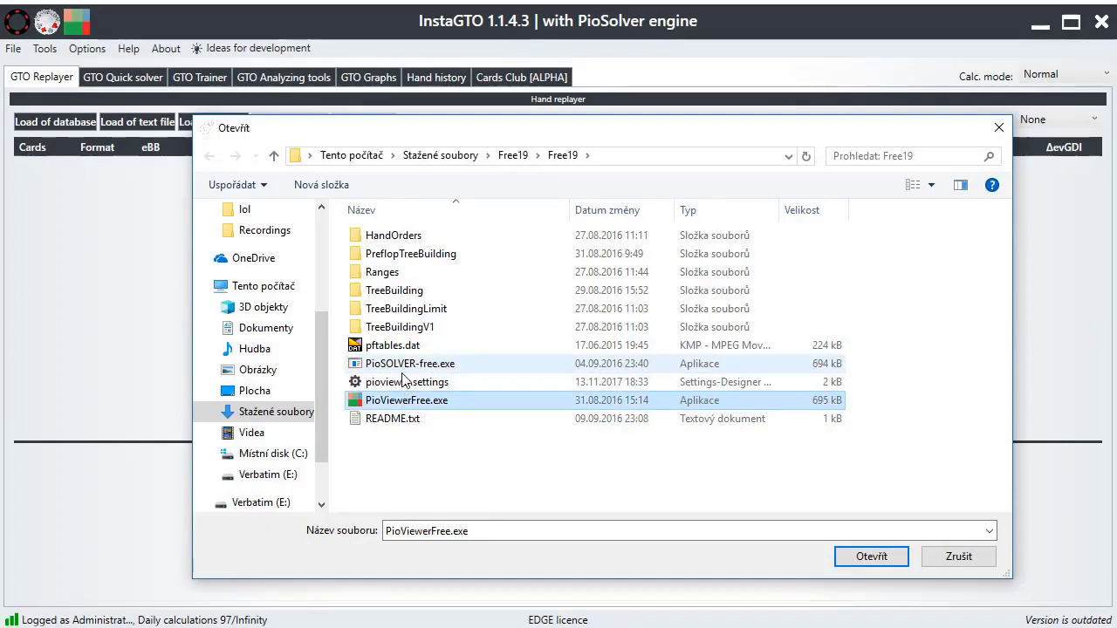
left_click(404, 365)
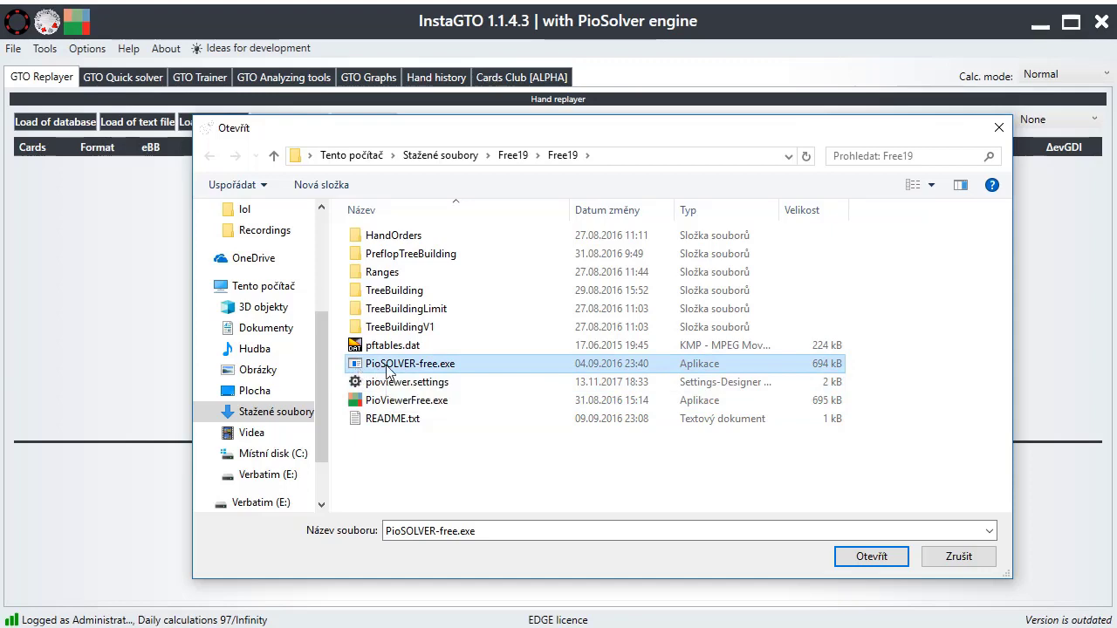
double_click(381, 363)
- Enter hero aliases 'Player1, Player2 as Me', 'Player1' and 'Player1, Player2', then close Settings
left_click(465, 185)
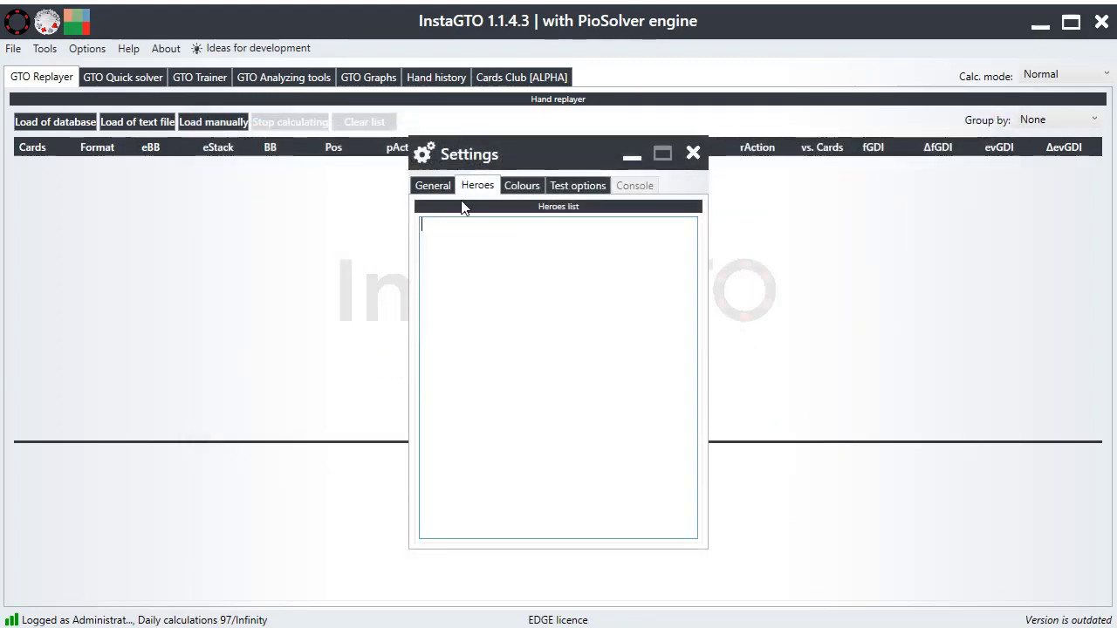
type("P")
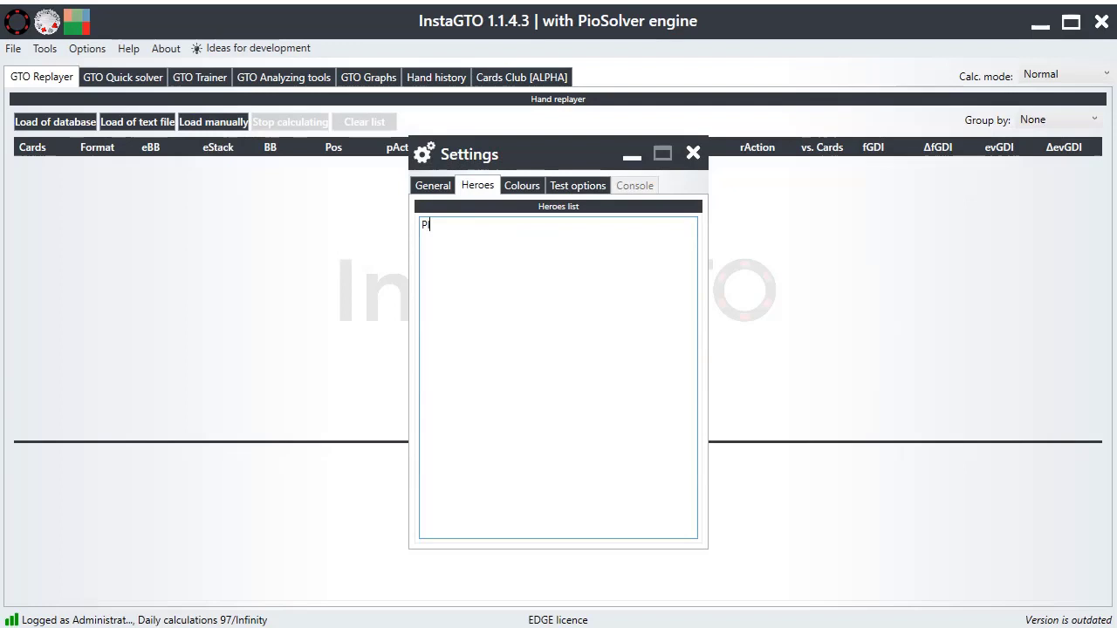
type("er")
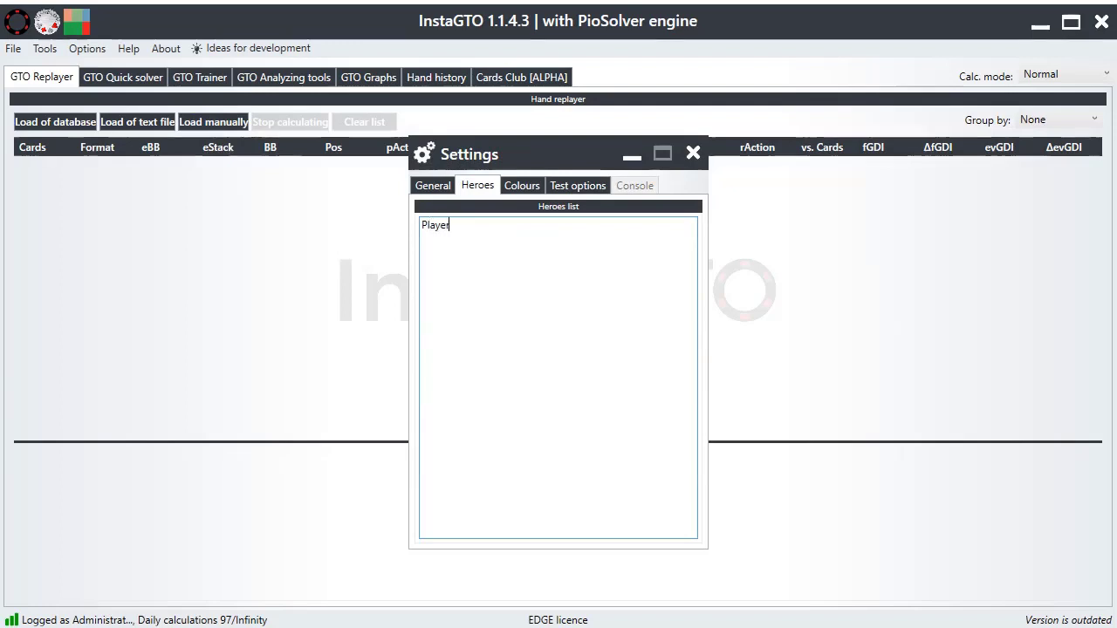
type("1, Player2")
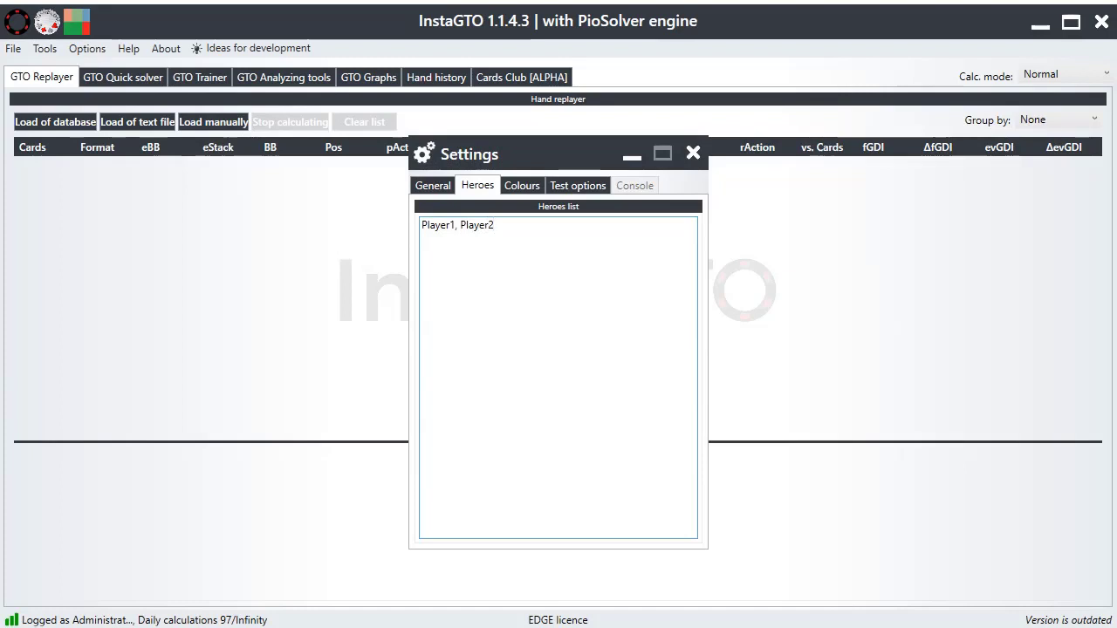
type(" as Me")
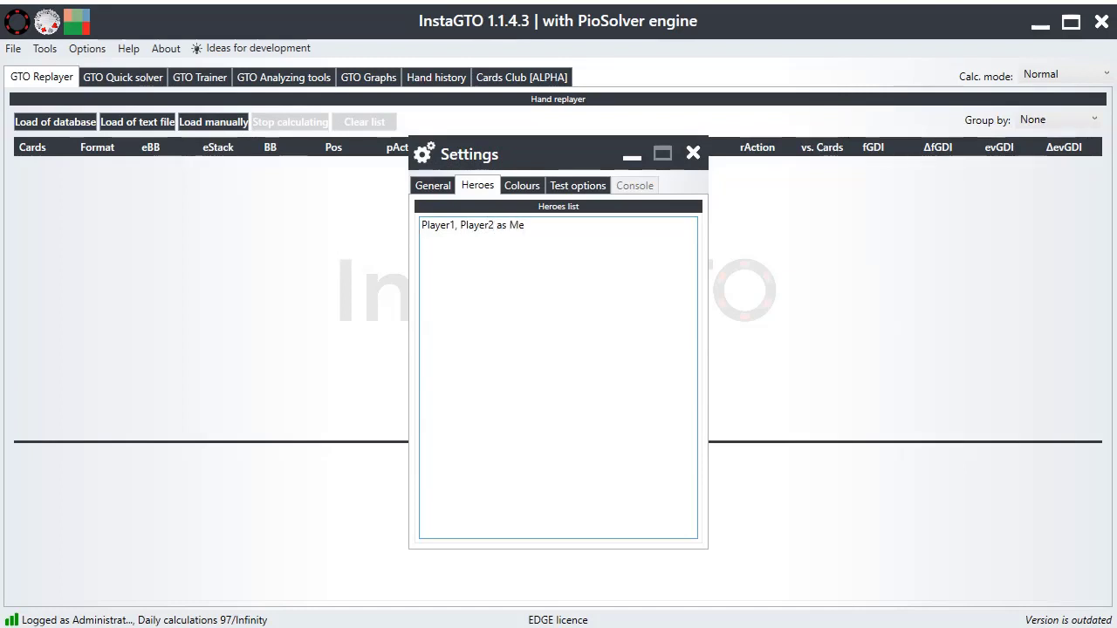
type("yer")
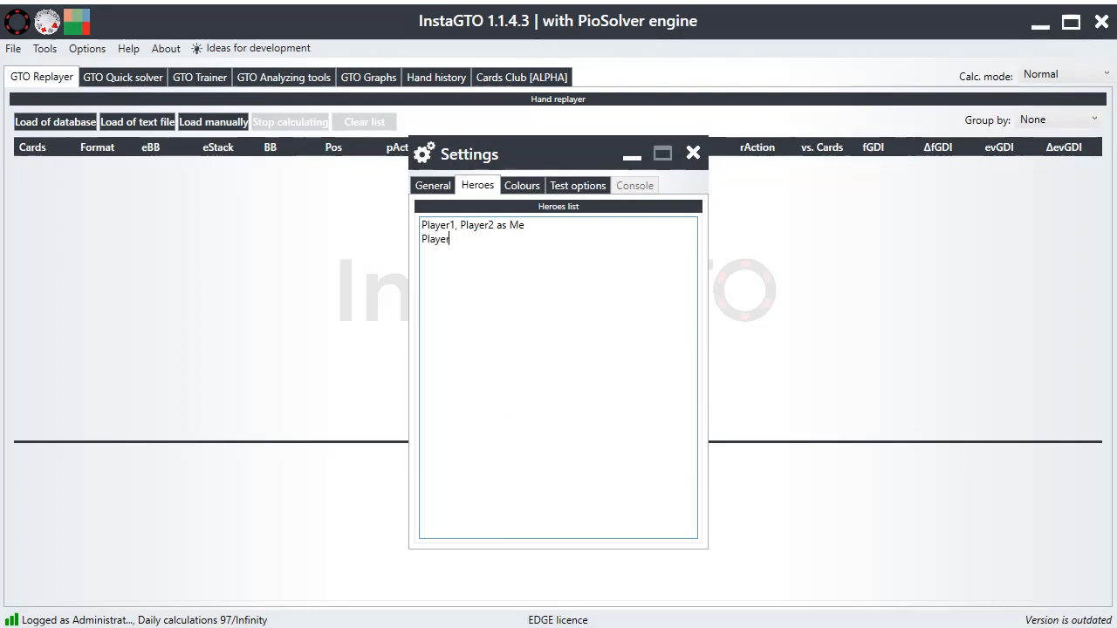
type("1")
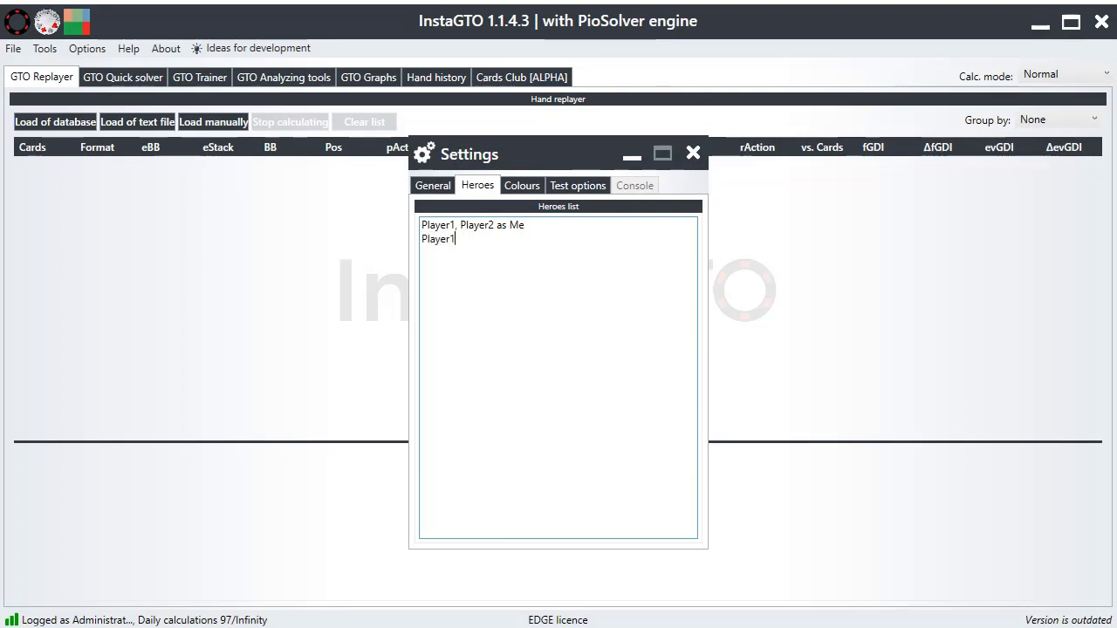
type("Pla")
type("yer2")
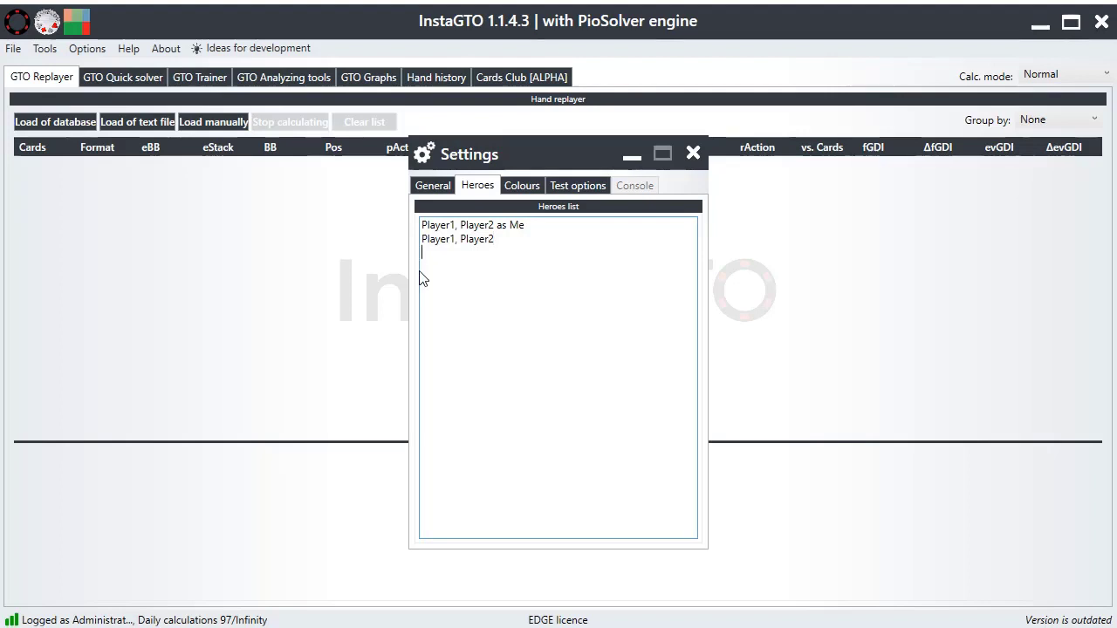
left_click(693, 154)
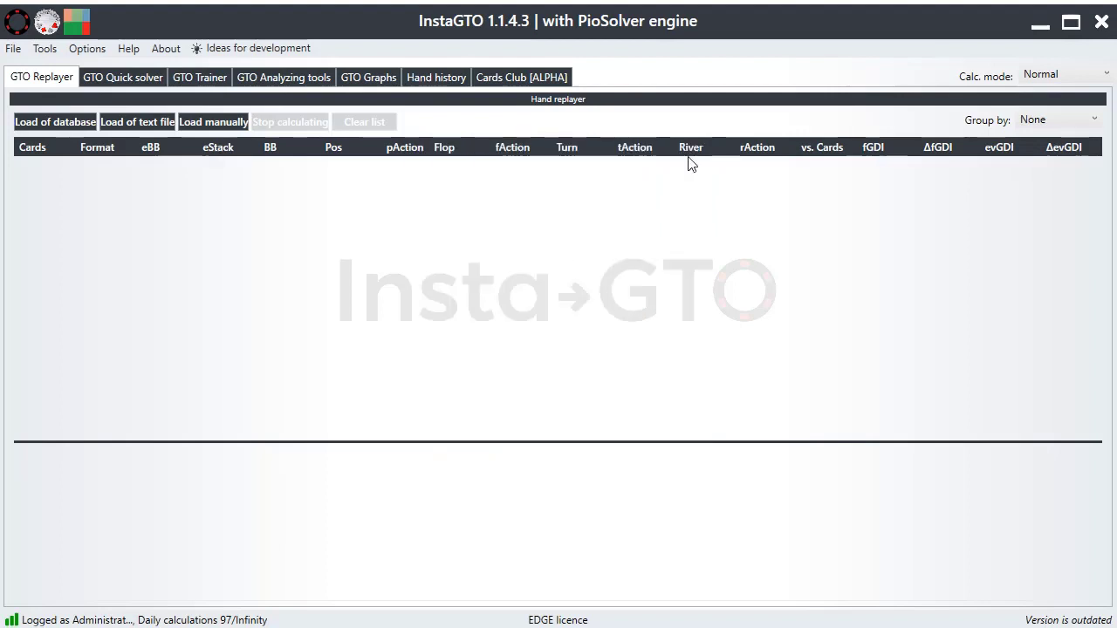
- Choose Me as the hero in Hand history and return to the hand replayer
left_click(368, 78)
left_click(421, 77)
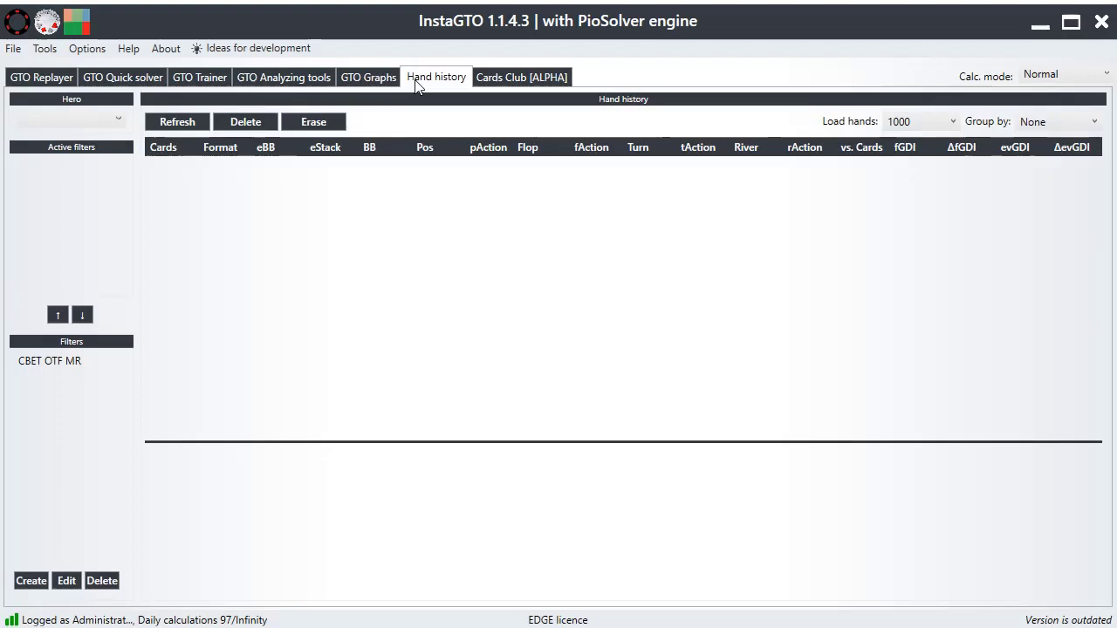
left_click(116, 117)
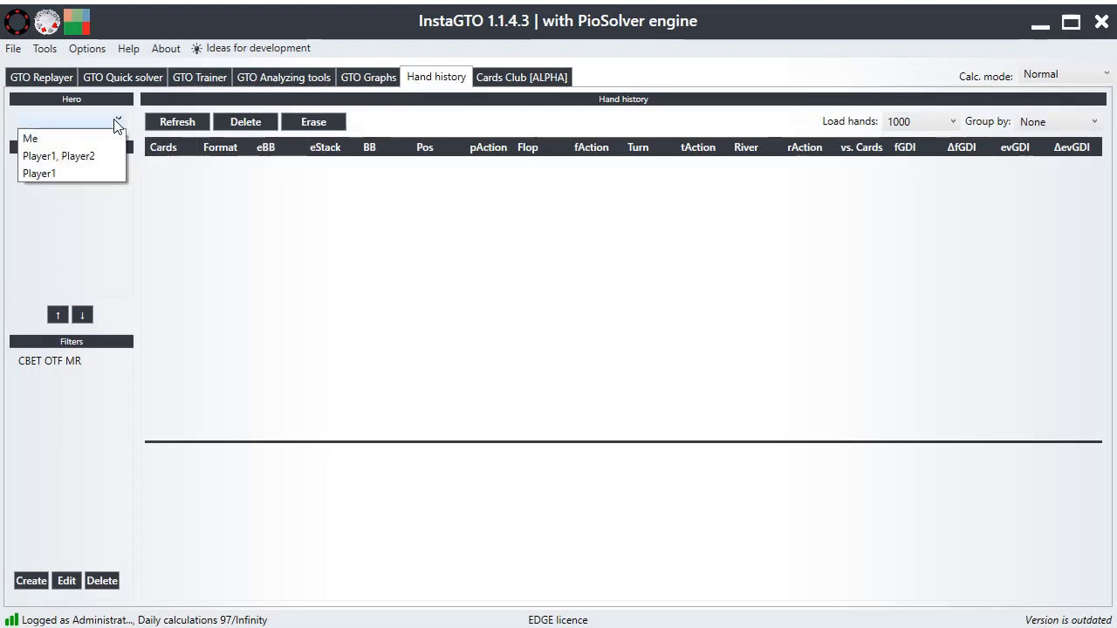
left_click(74, 140)
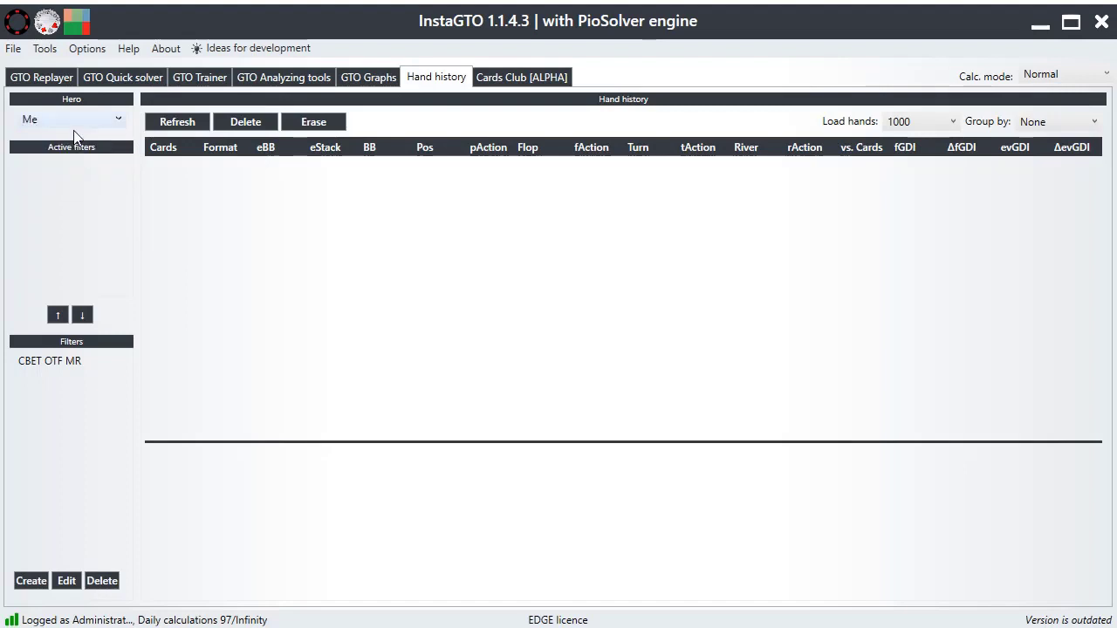
left_click(62, 78)
- Recheck the saved settings, then open Options > Databases to show the PostgreSQL connection window
left_click(87, 50)
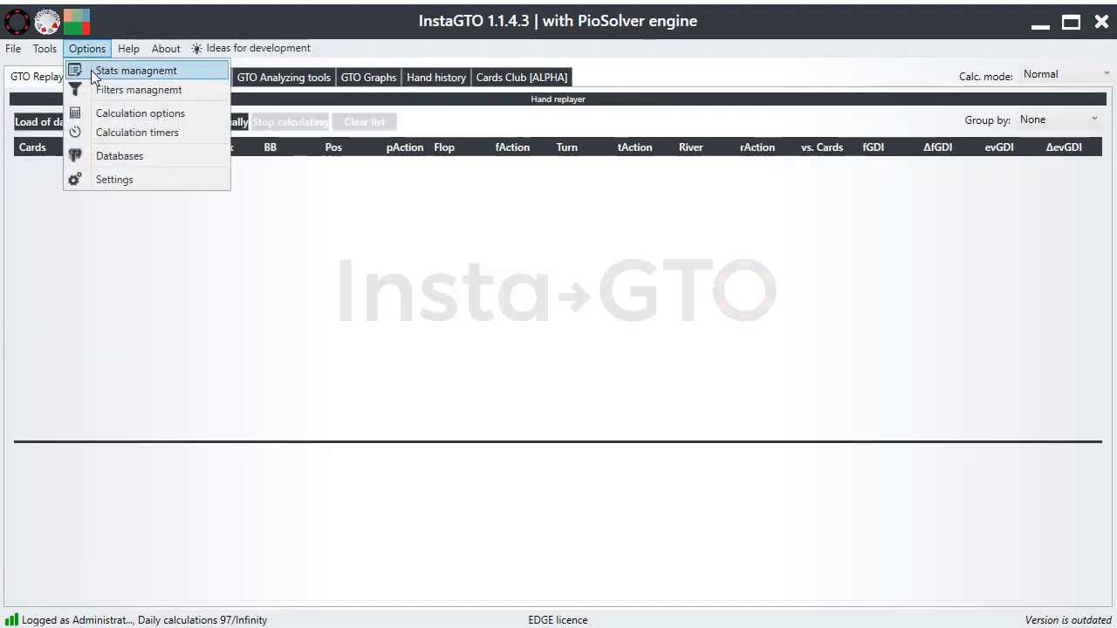
left_click(103, 176)
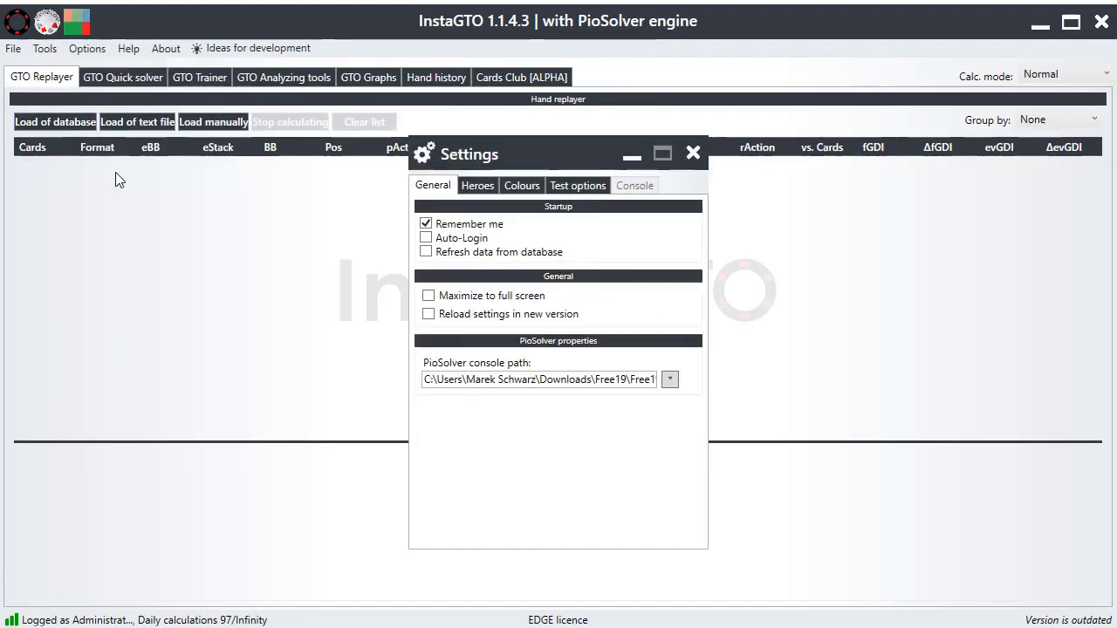
left_click(508, 189)
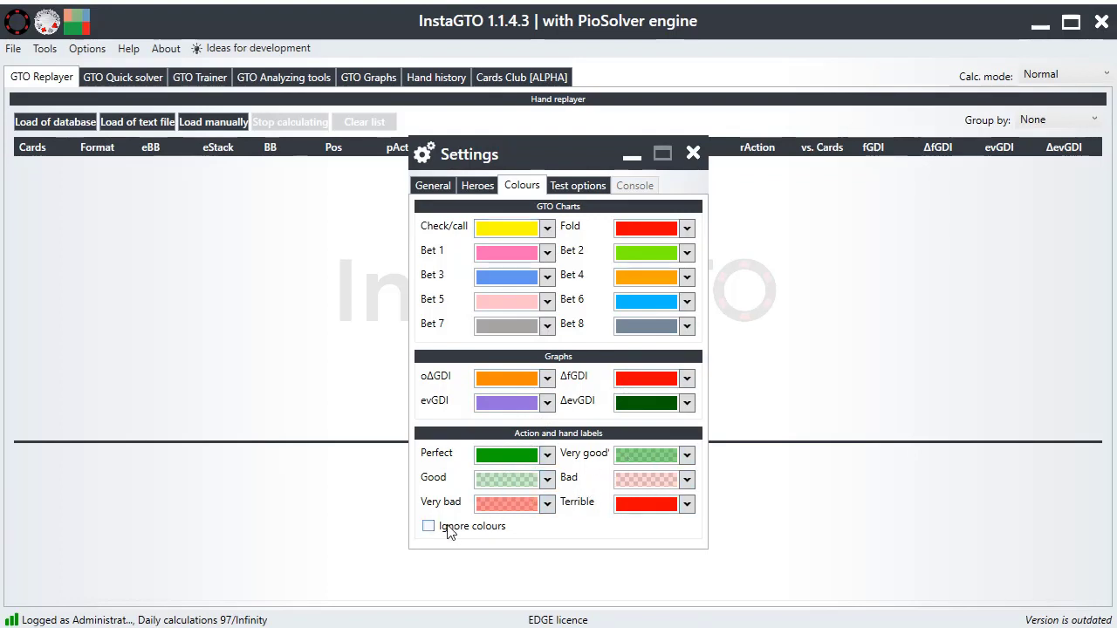
left_click(693, 153)
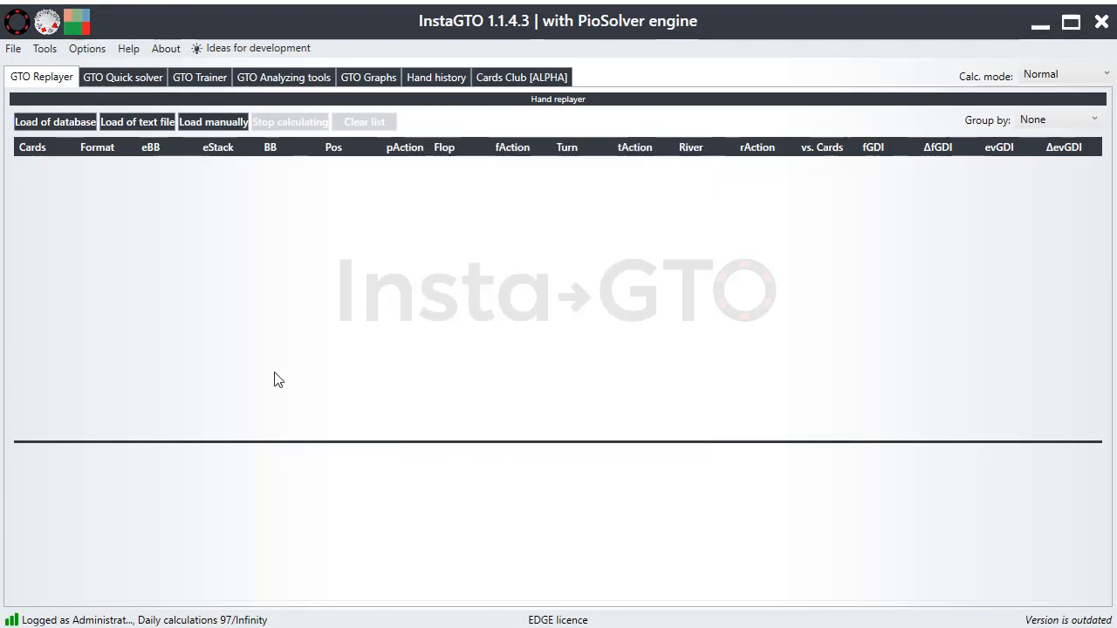
left_click(87, 48)
left_click(101, 156)
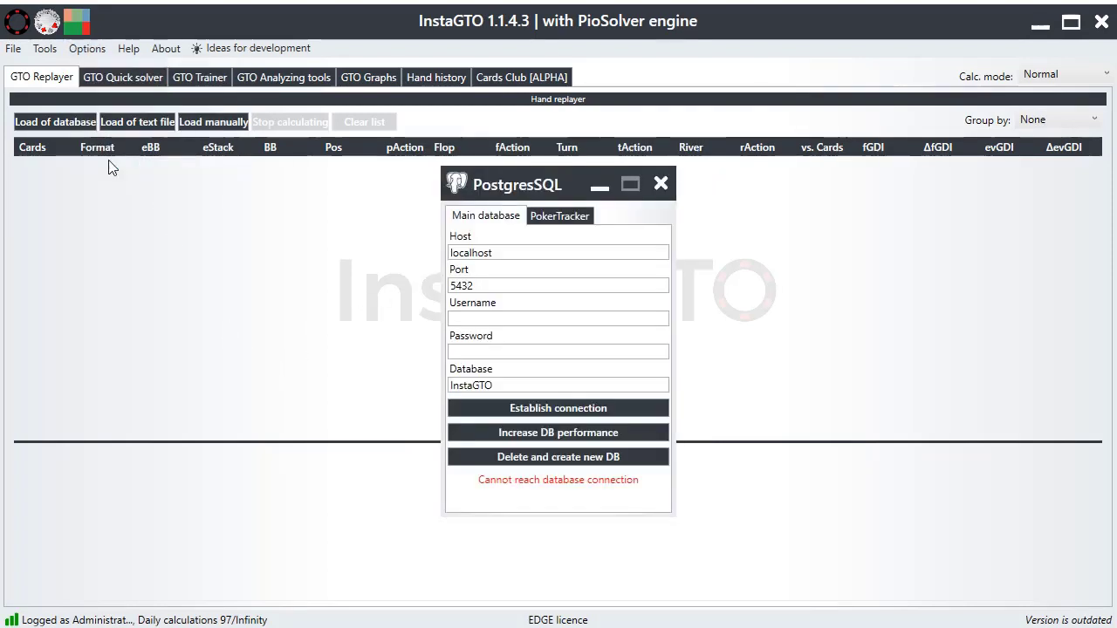
- Copy the main database password and use it to log into the PostgreSQL 10 server in pgAdmin
mouse_move(499, 184)
left_mouse_down()
mouse_move(820, 180)
mouse_move(919, 167)
left_mouse_up()
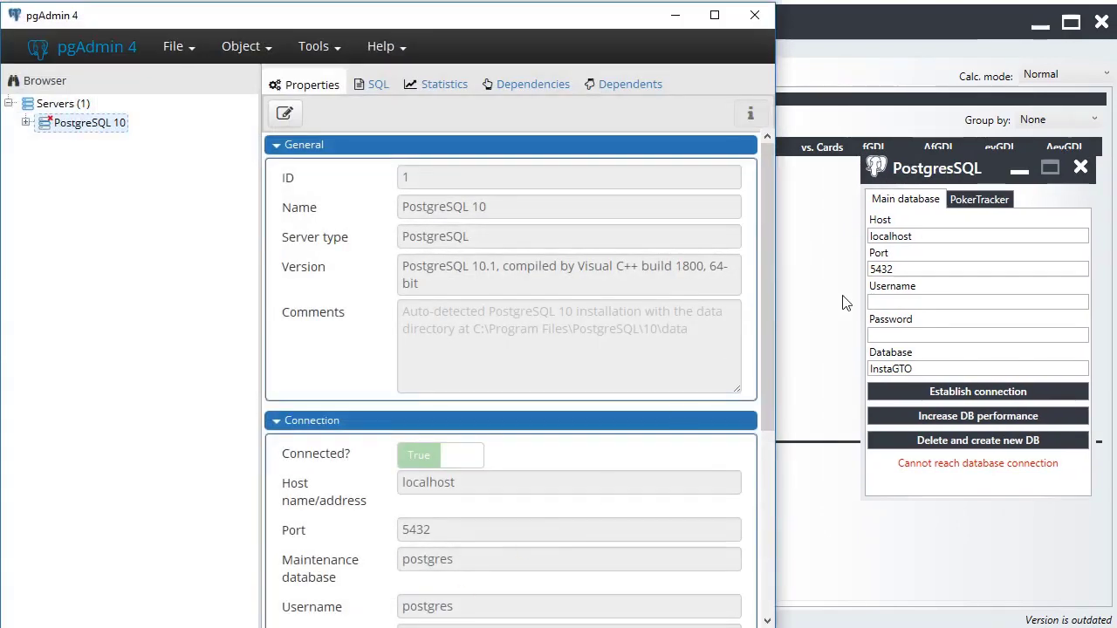
left_click(881, 336)
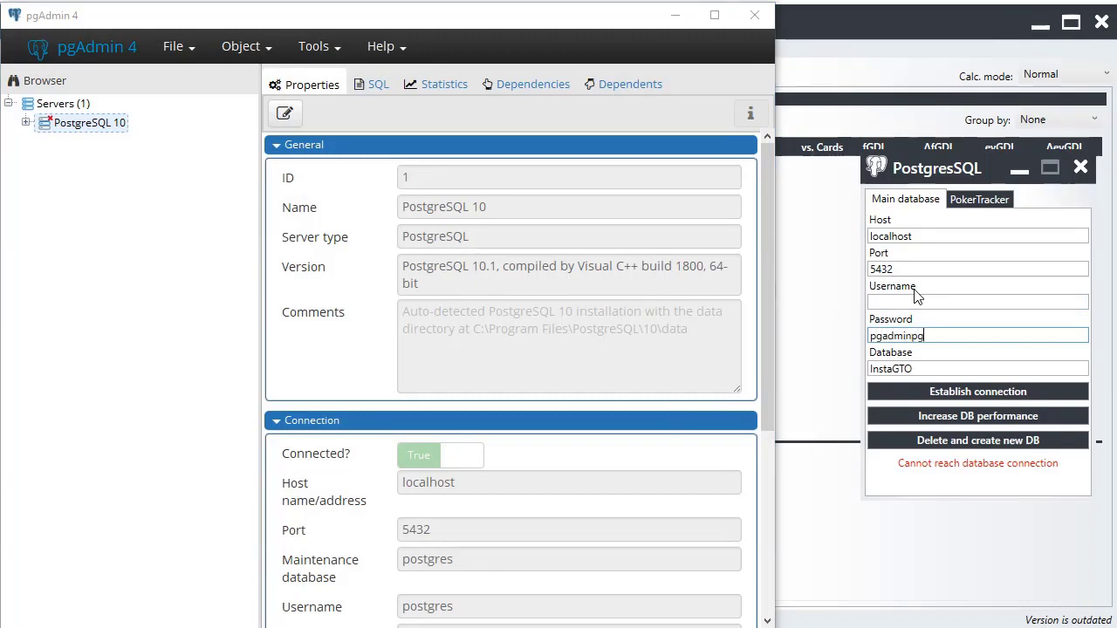
key("ctrl+a")
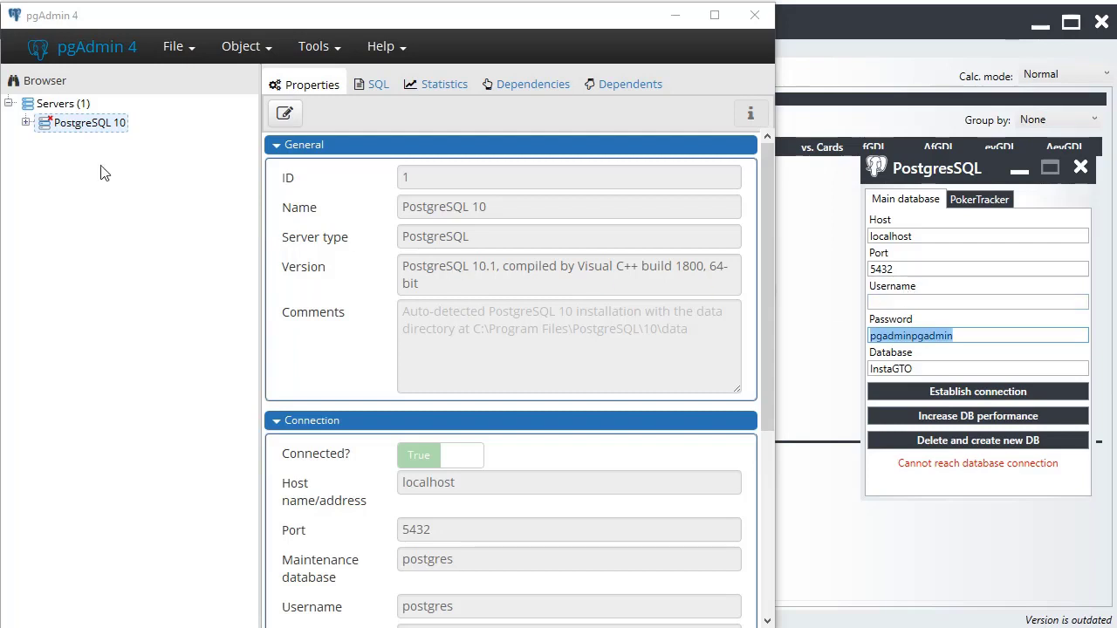
double_click(54, 124)
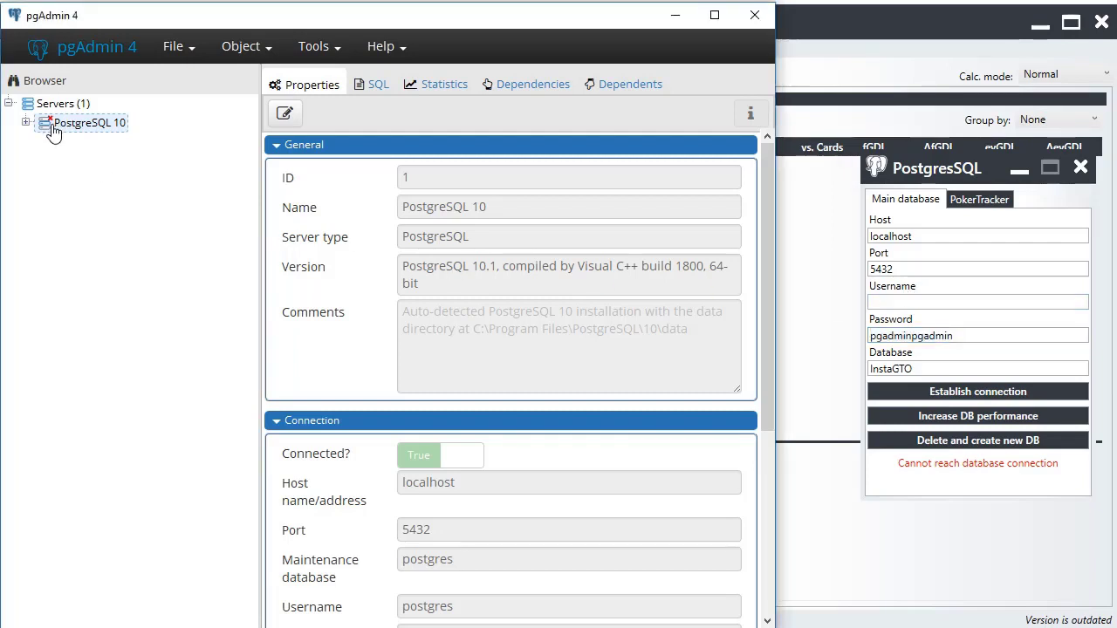
key("ctrl+v")
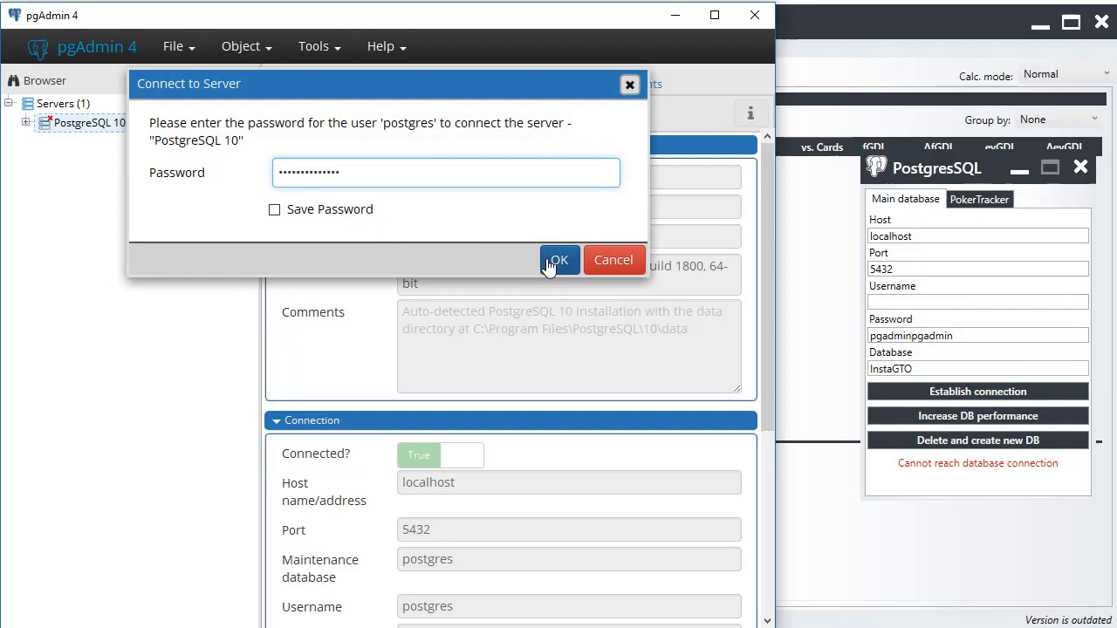
left_click(552, 262)
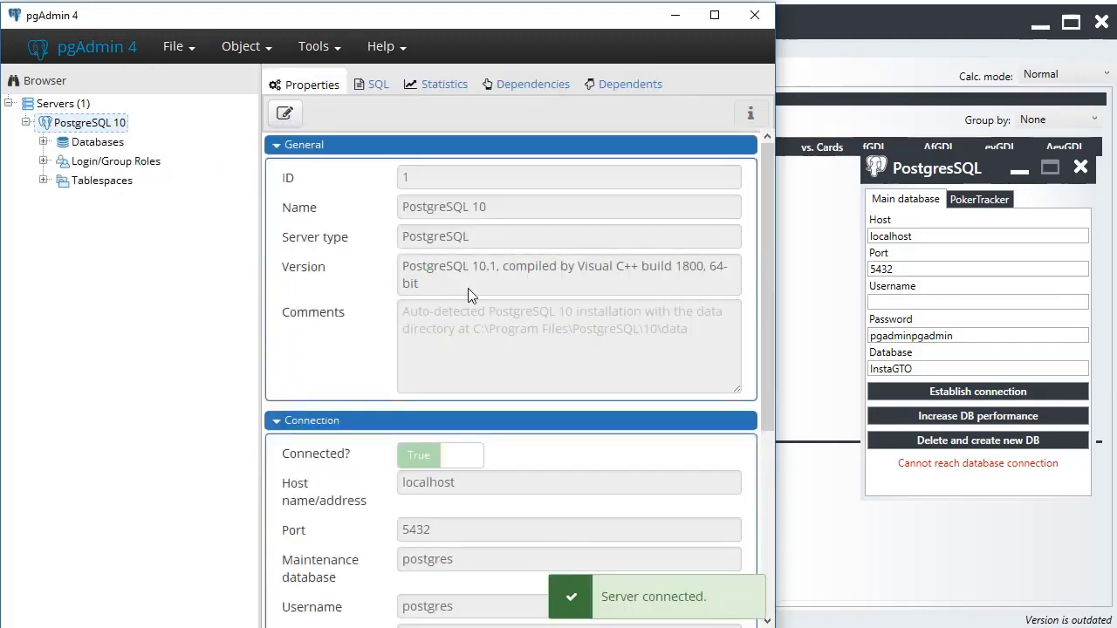
- Compare the PostgreSQL 10 server's connection properties in pgAdmin with InstaGTO's connection fields
left_click(884, 303)
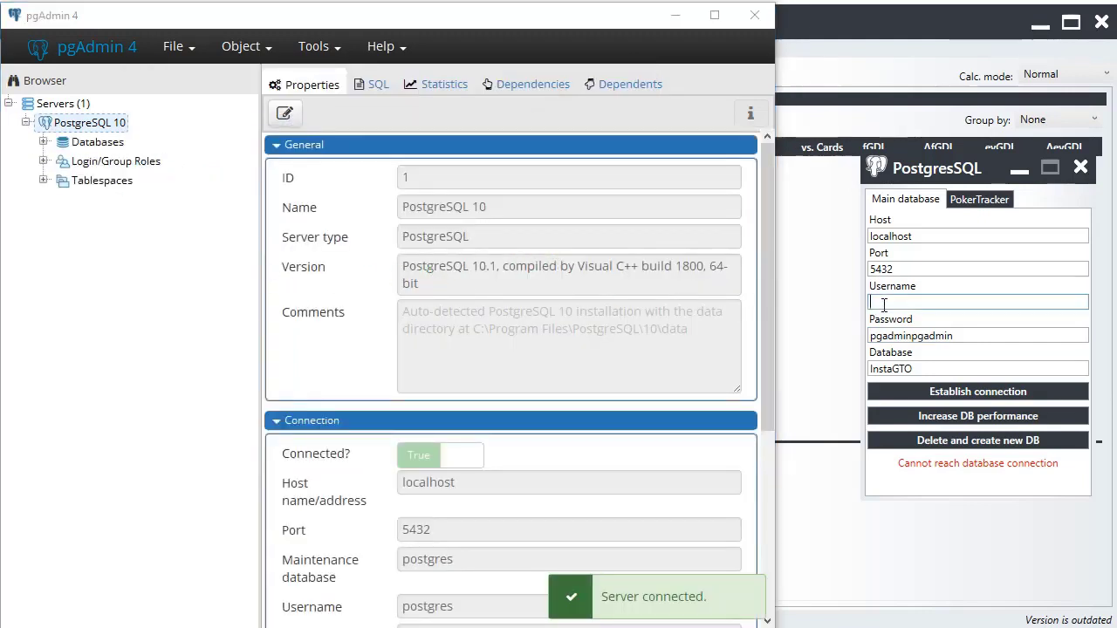
right_click(56, 125)
left_click(113, 301)
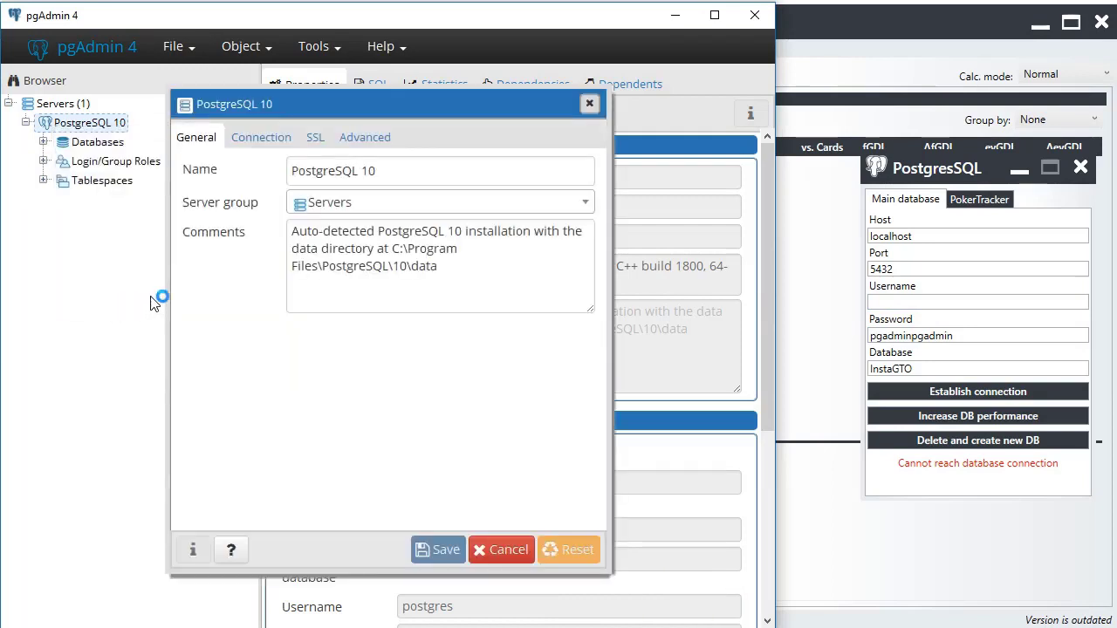
left_click(262, 140)
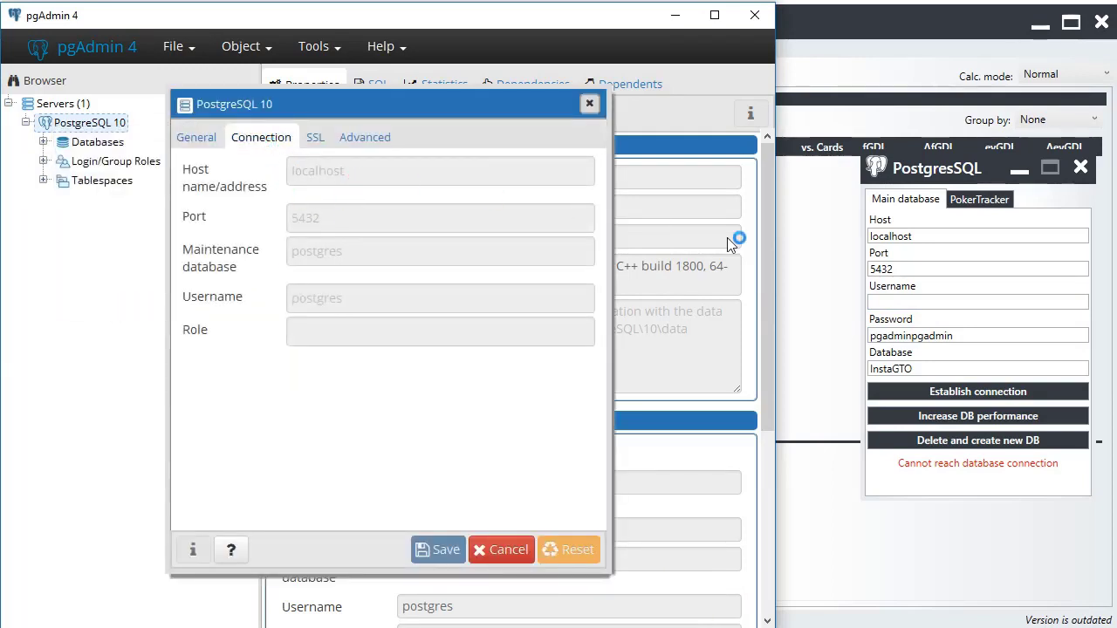
left_click(878, 237)
left_click(398, 221)
left_click(880, 270)
left_click(427, 252)
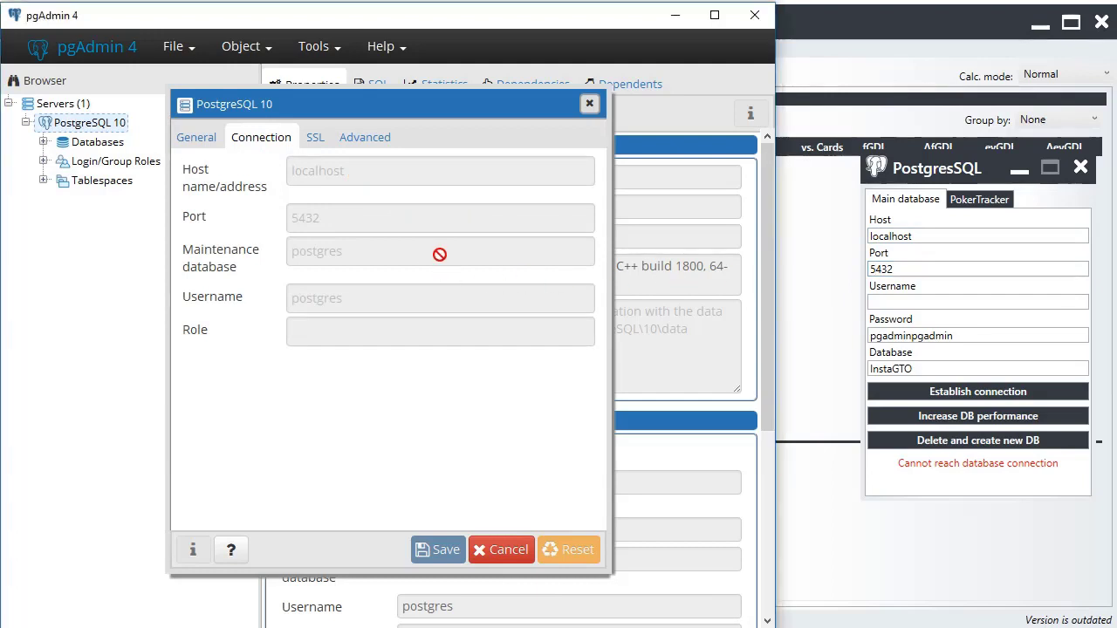
- Connect InstaGTO's main database with username postgres and list the server's databases
left_click(882, 302)
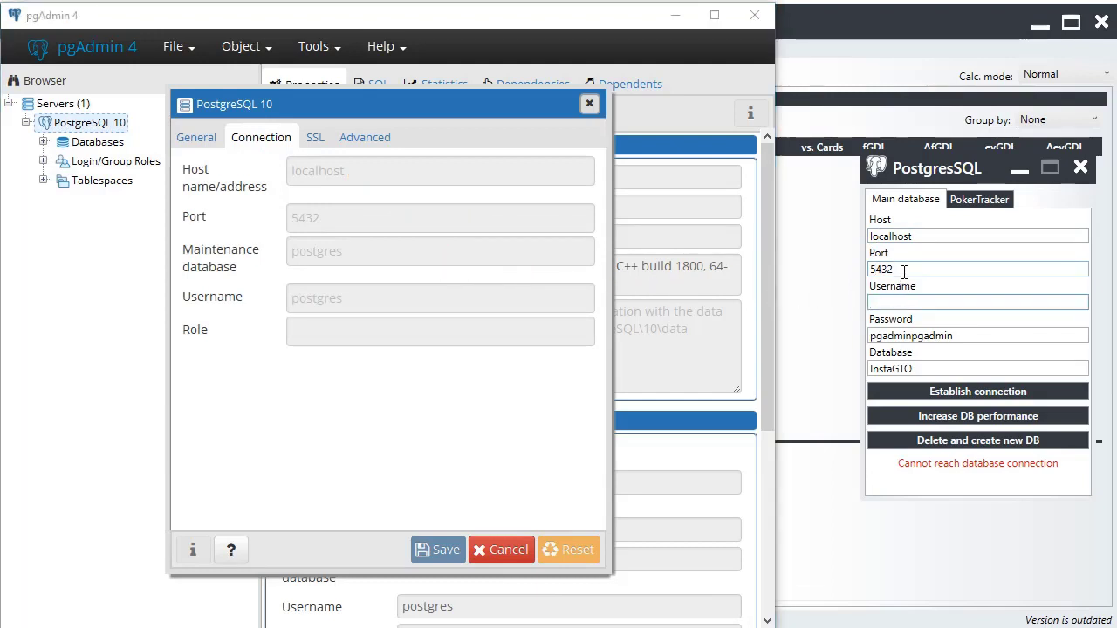
type("postgres")
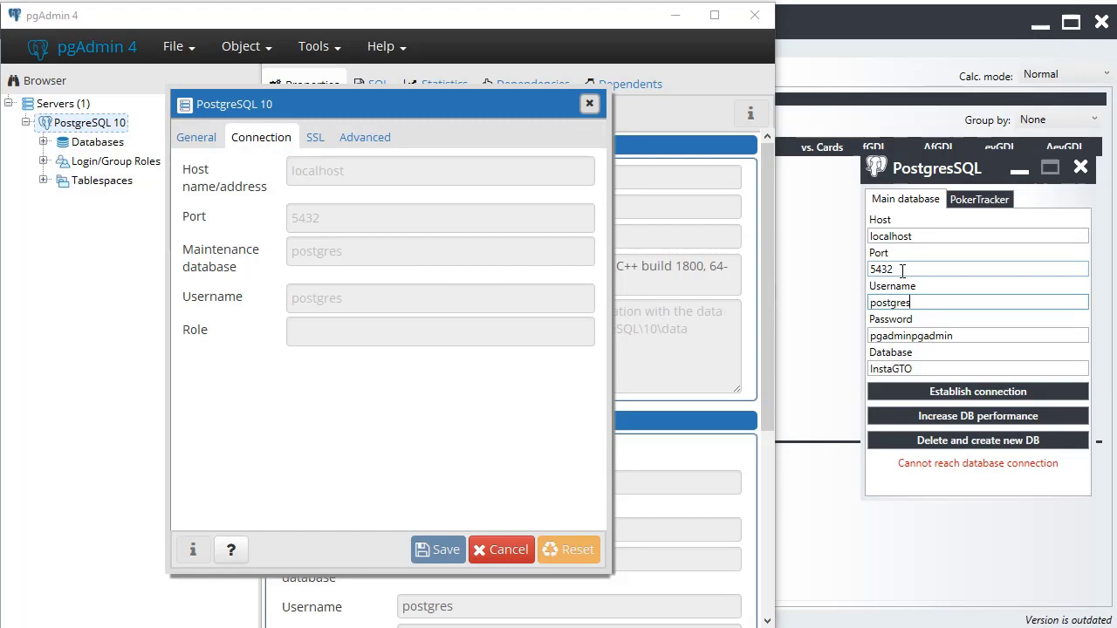
key("Tab")
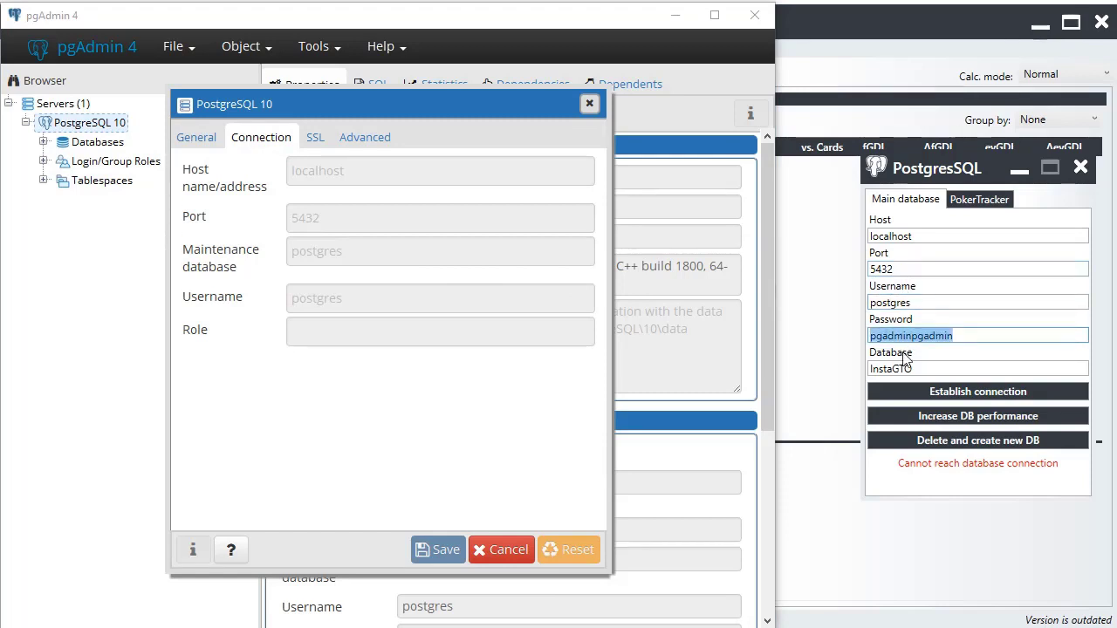
left_click(904, 367)
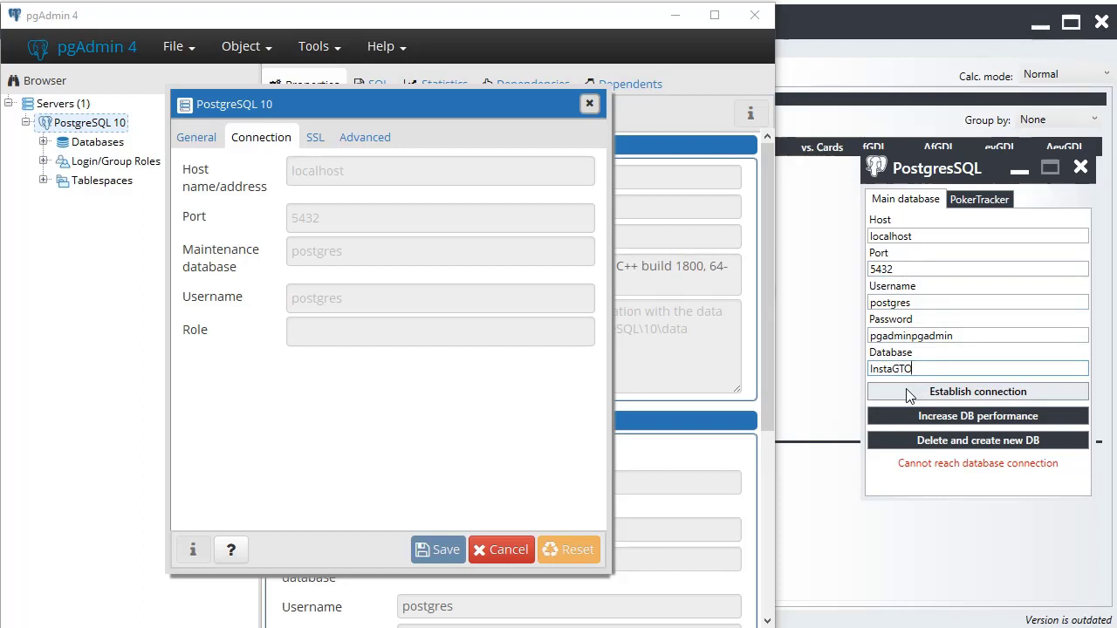
left_click(908, 396)
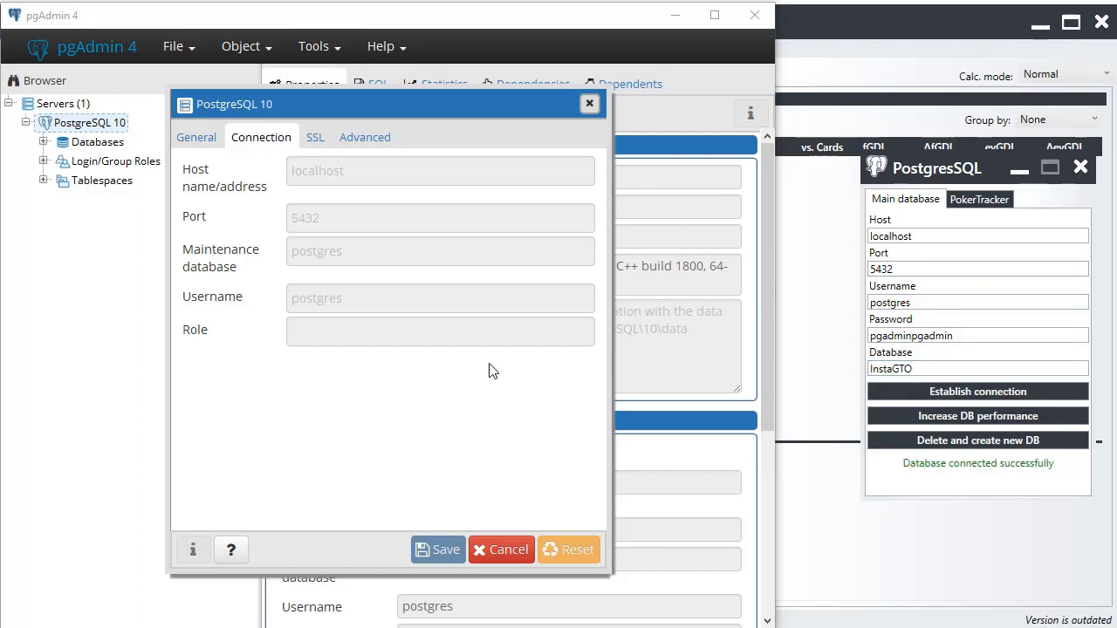
left_click(97, 144)
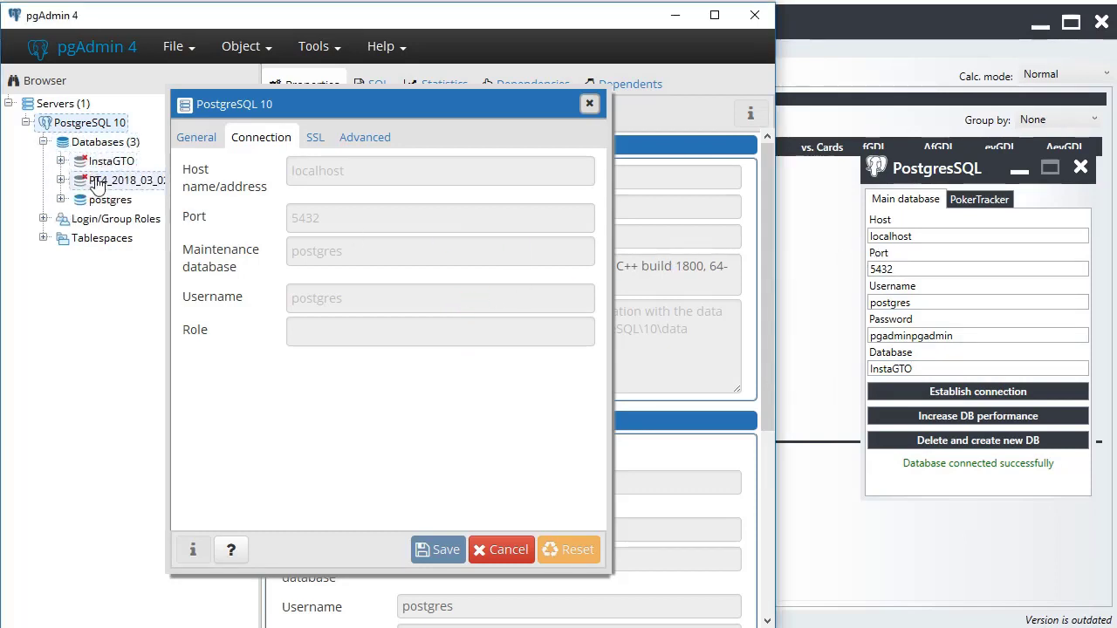
- On the PokerTracker database tab, enter the postgres username and the database password
left_click(965, 206)
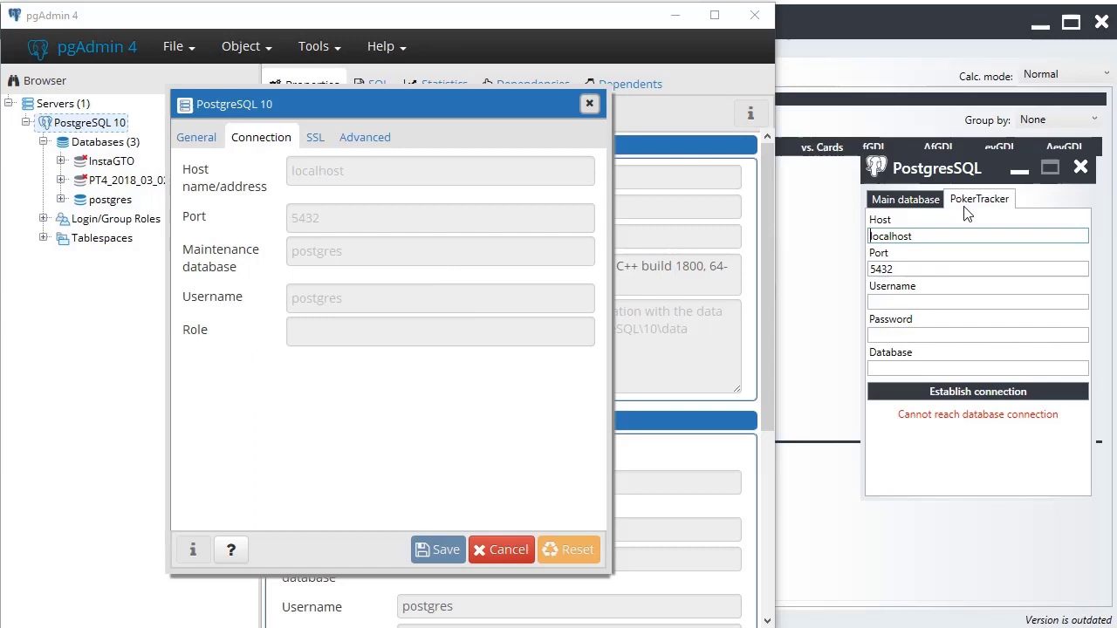
left_click(902, 301)
type("pos")
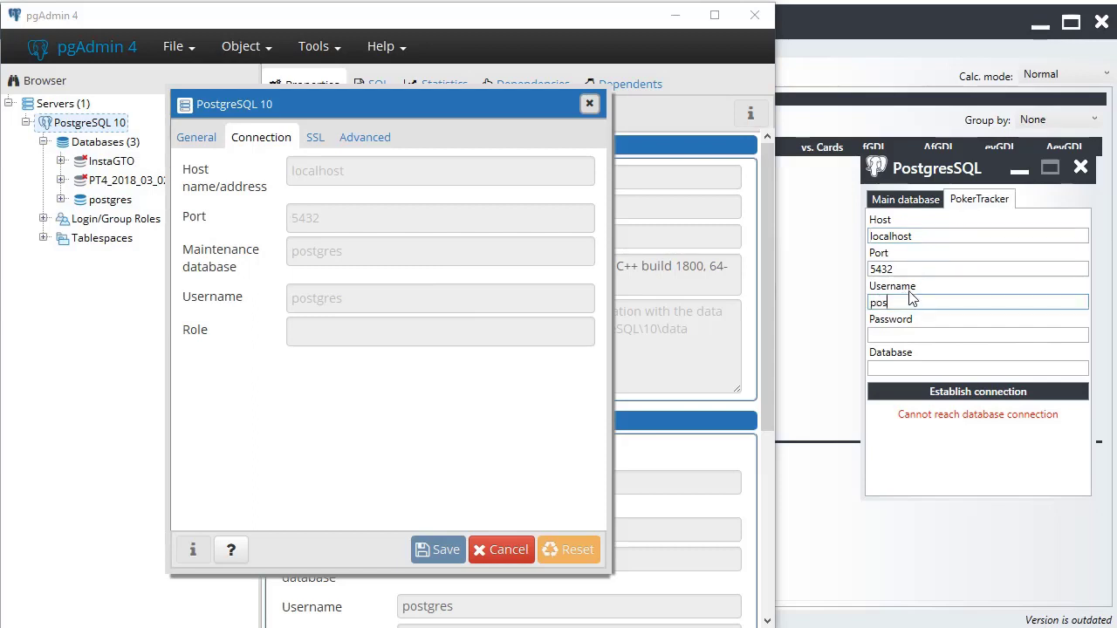
type("tgres")
key("Tab")
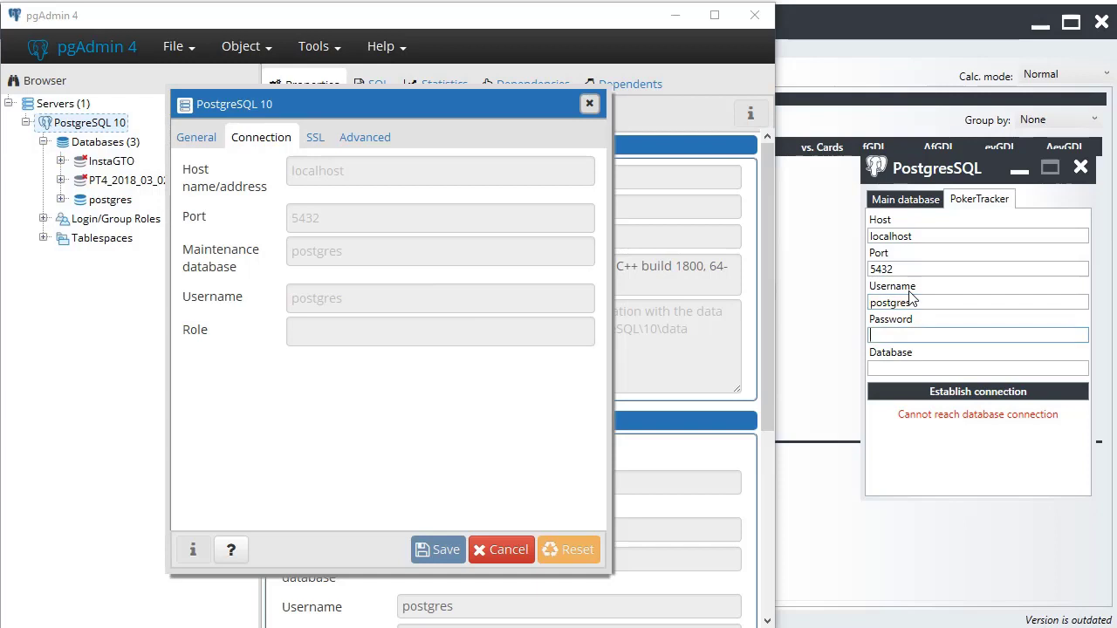
key("Tab")
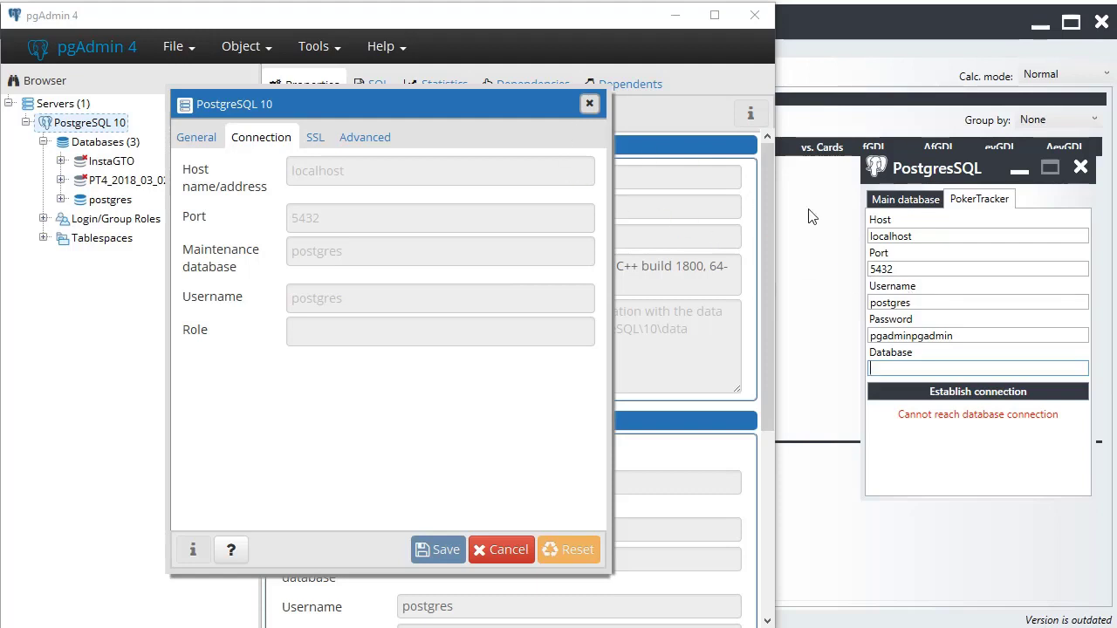
- Copy database name PT4_2018_03_02_040548 from pgAdmin into InstaGTO and connect
left_click(589, 104)
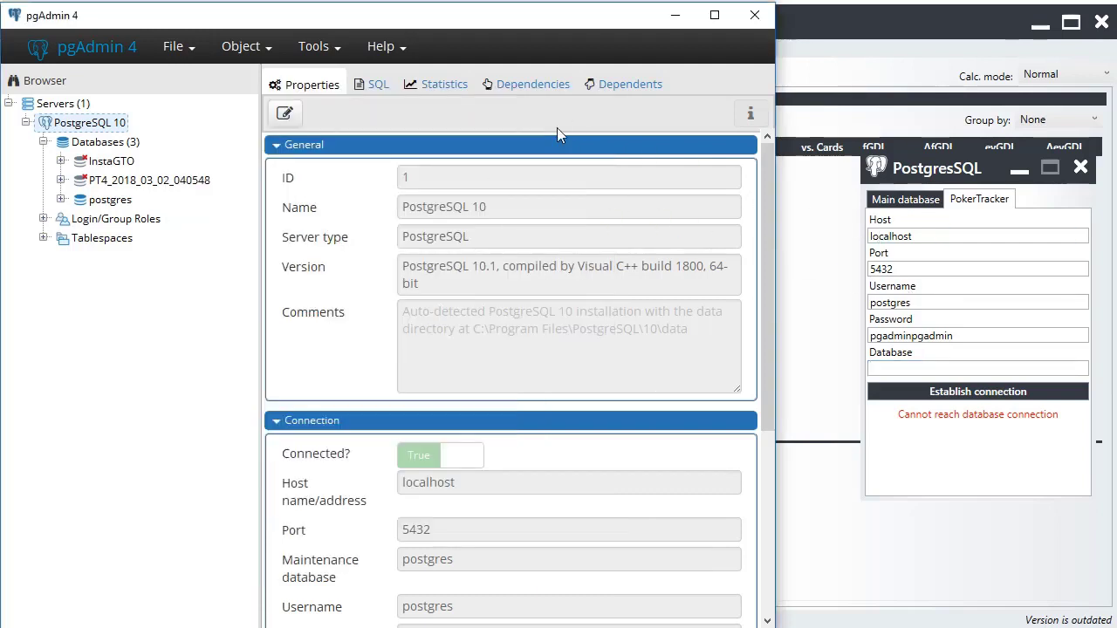
left_click(186, 192)
right_click(155, 186)
left_click(186, 395)
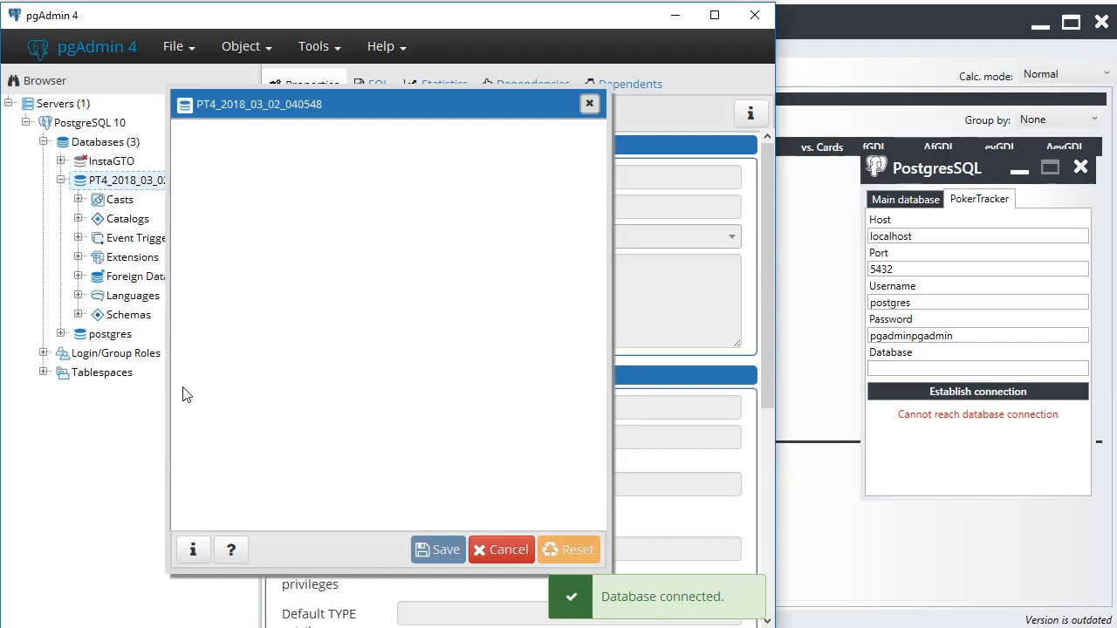
double_click(420, 184)
key("ctrl+c")
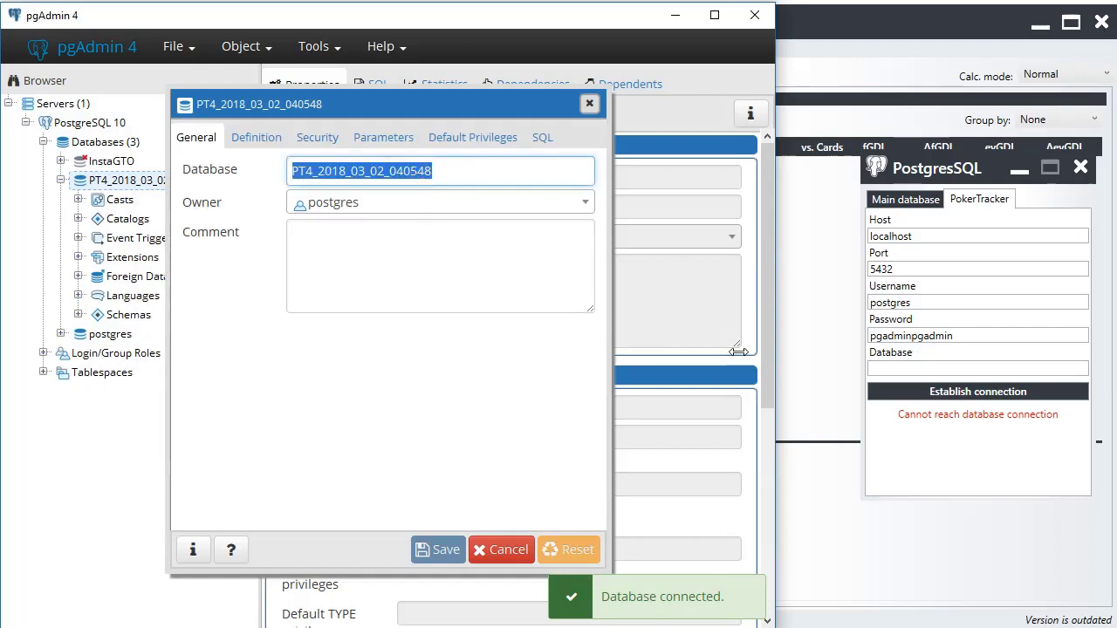
left_click(899, 367)
key("ctrl+v")
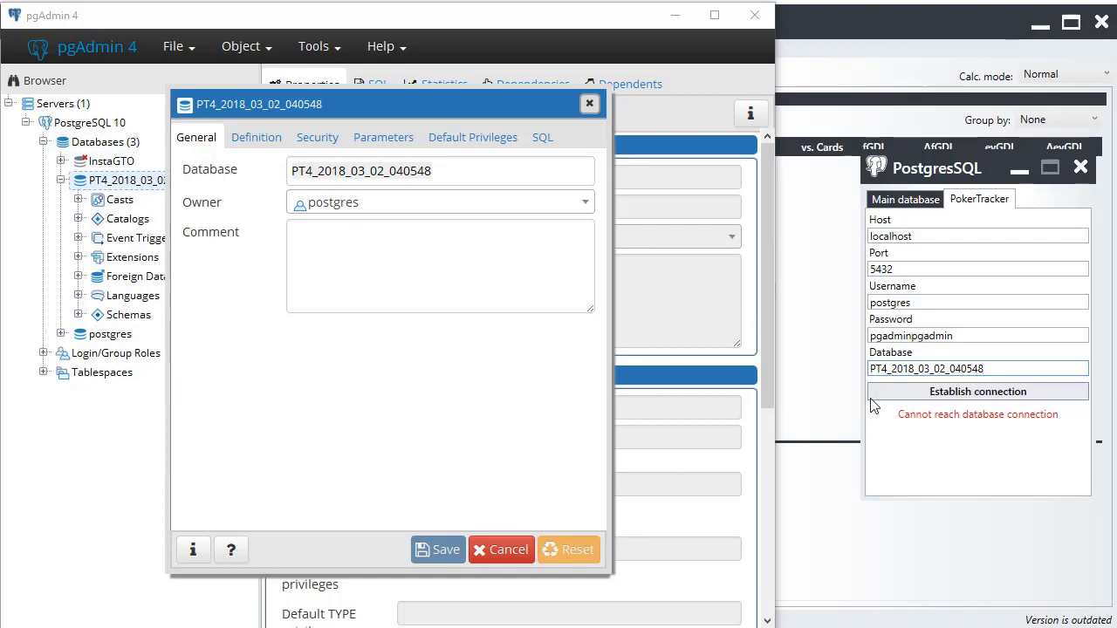
left_click(871, 397)
- Close the database connection windows and minimize pgAdmin to reveal InstaGTO
left_click(1080, 170)
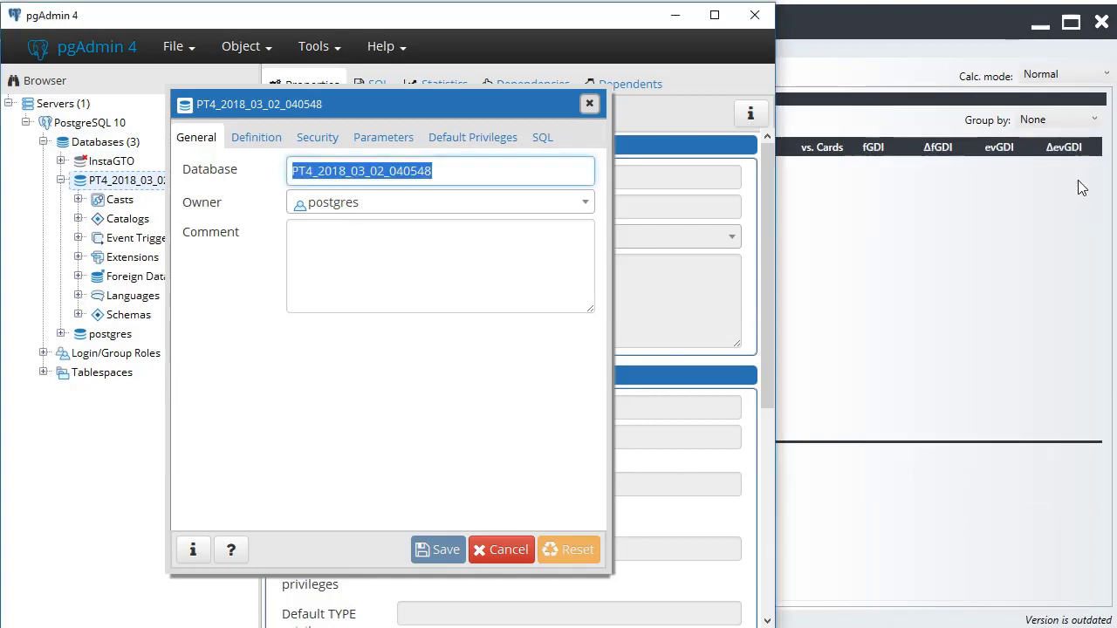
left_click(589, 104)
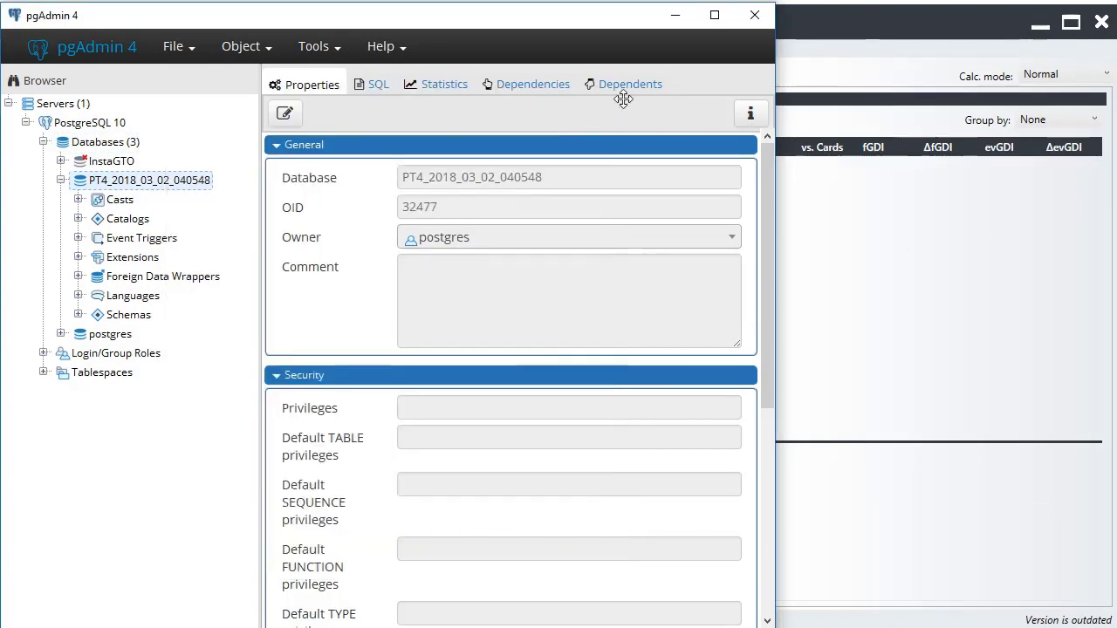
left_click(674, 15)
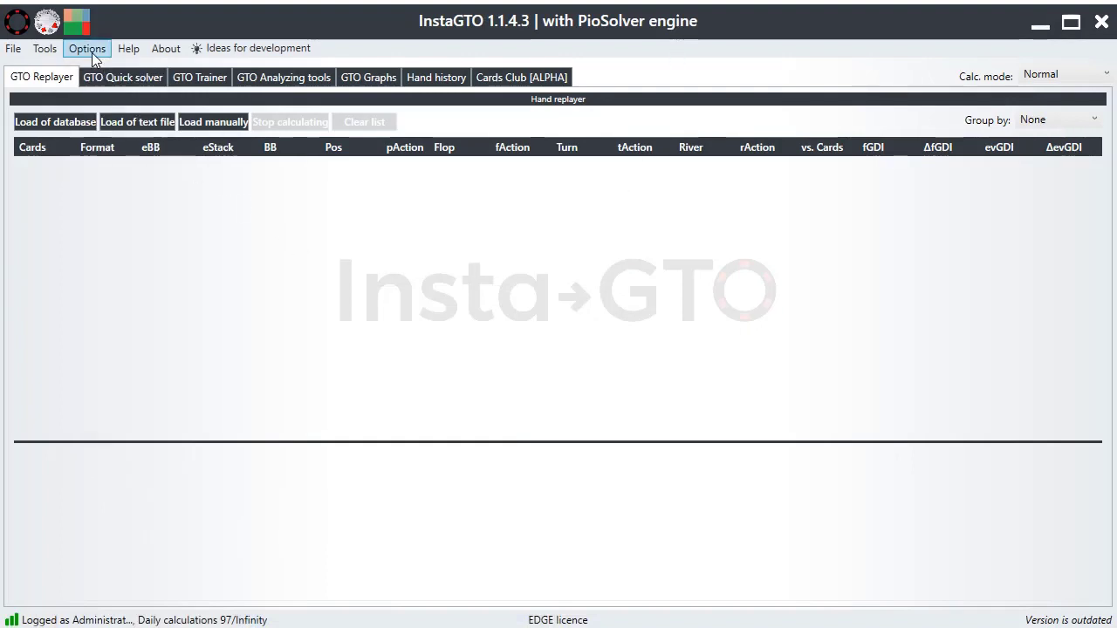
left_click(89, 50)
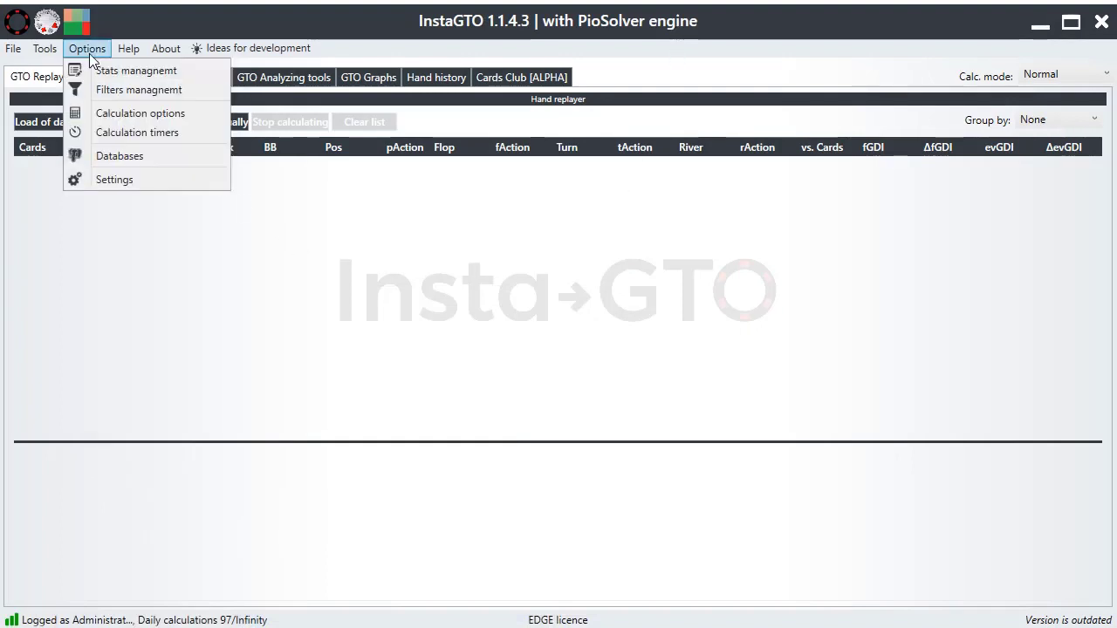
left_click(98, 121)
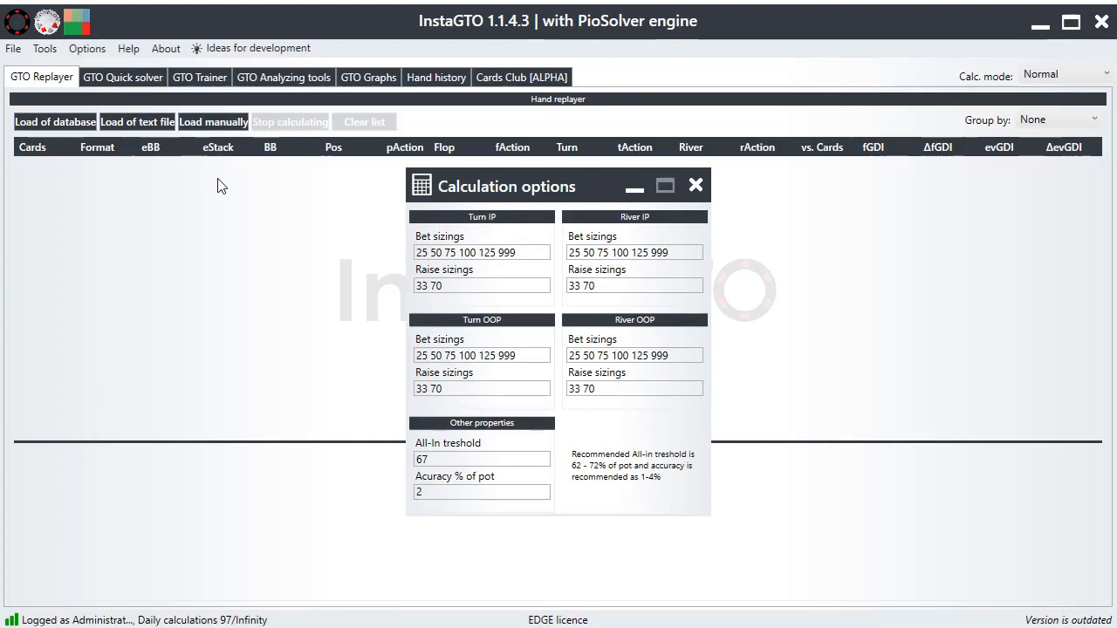
left_click(447, 253)
left_click(456, 354)
left_click(450, 382)
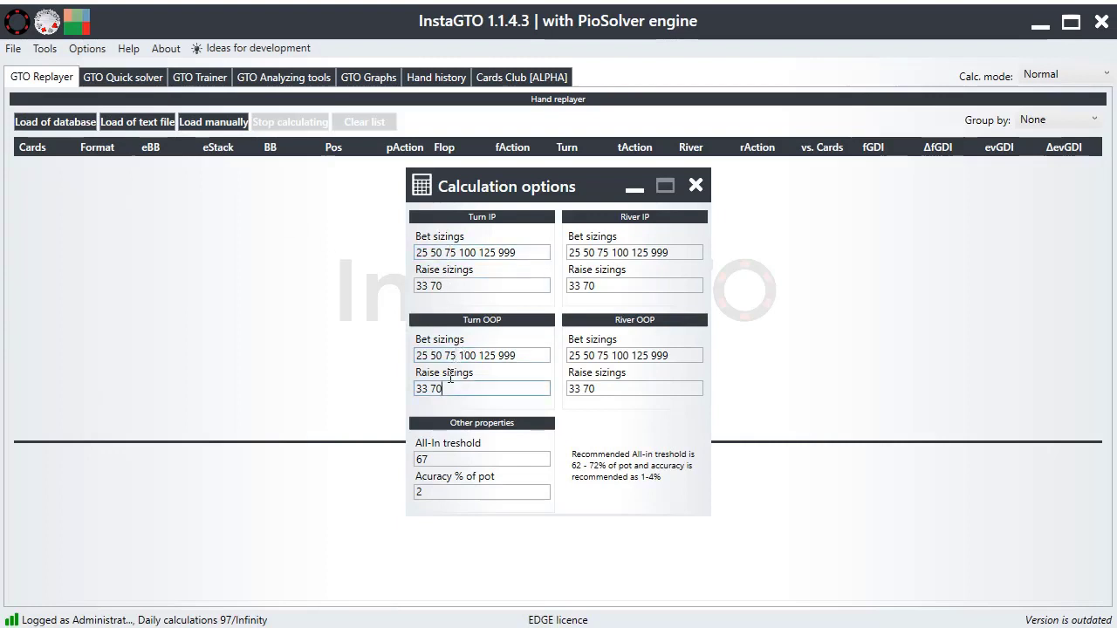
left_click(615, 253)
left_click(614, 353)
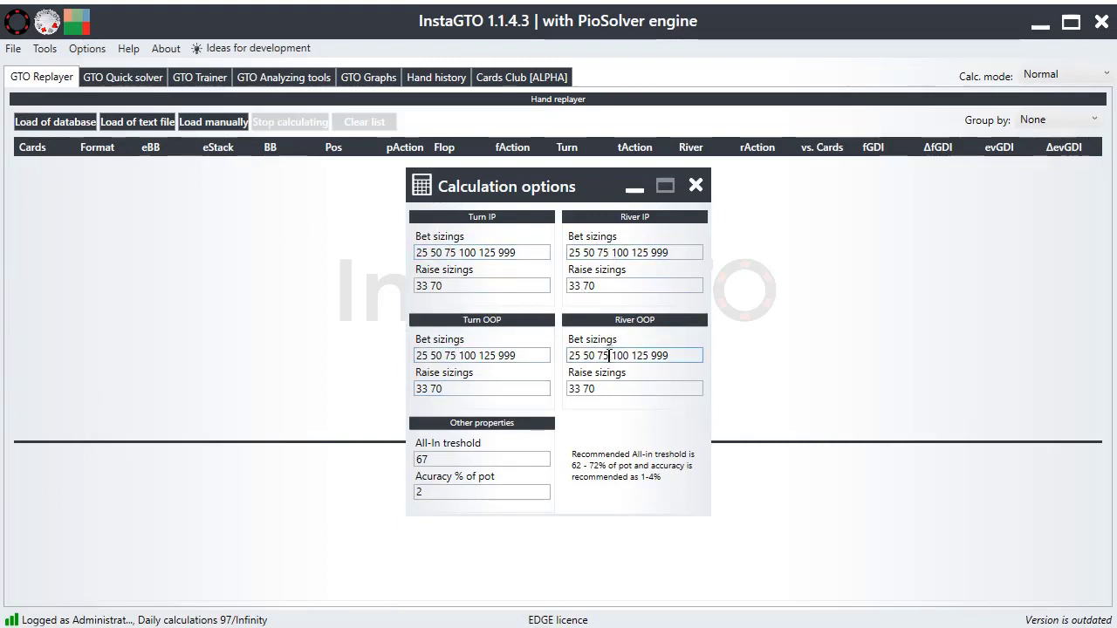
left_click(609, 387)
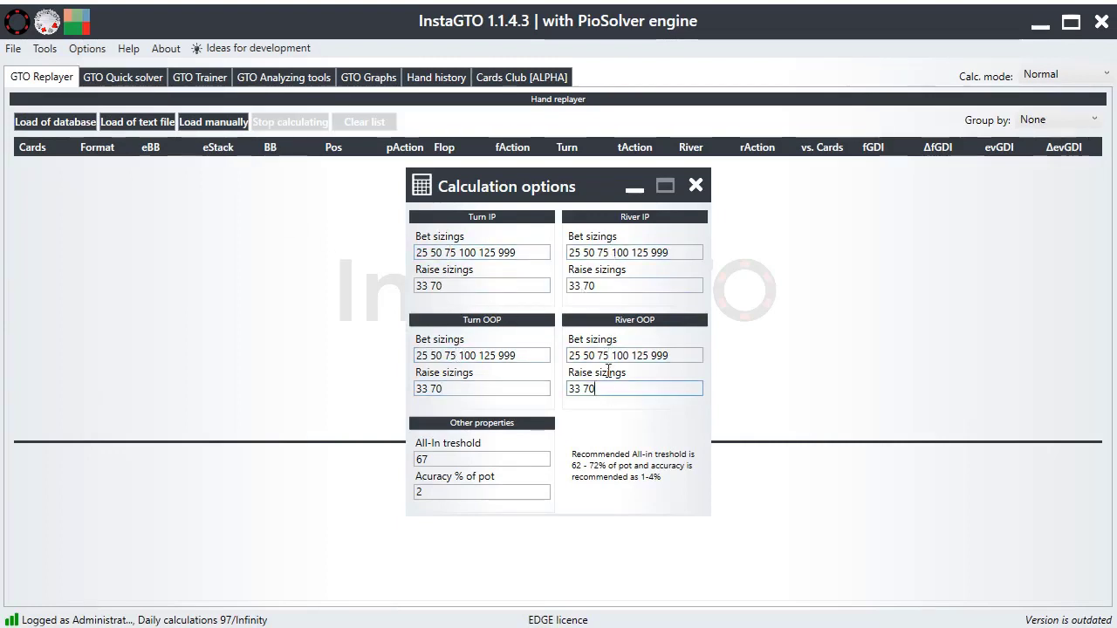
left_click(487, 458)
left_click(459, 492)
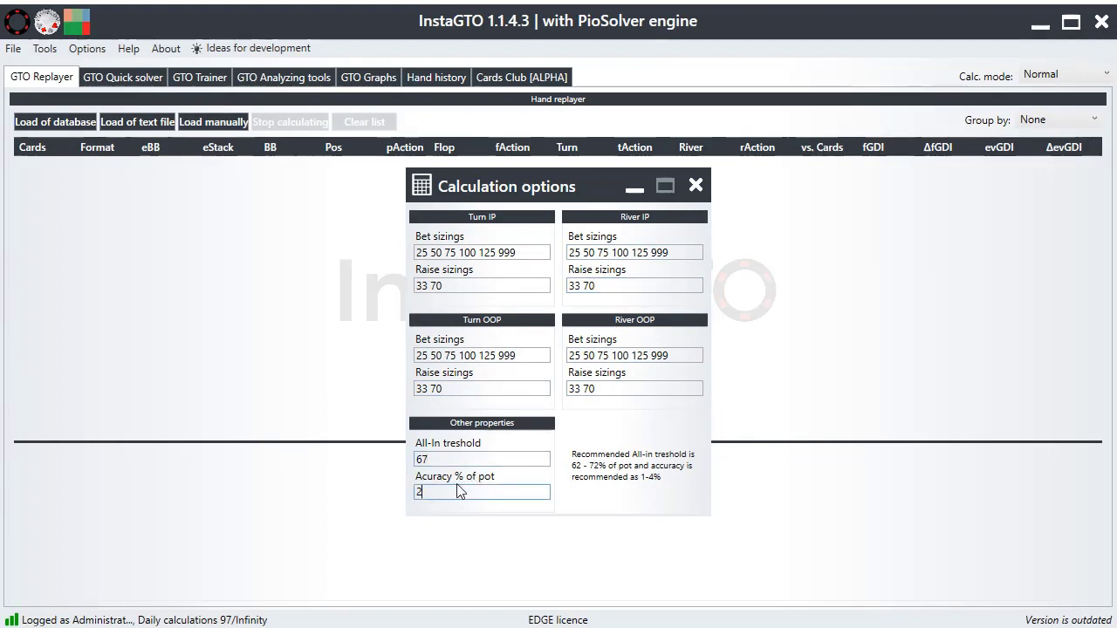
left_click(694, 185)
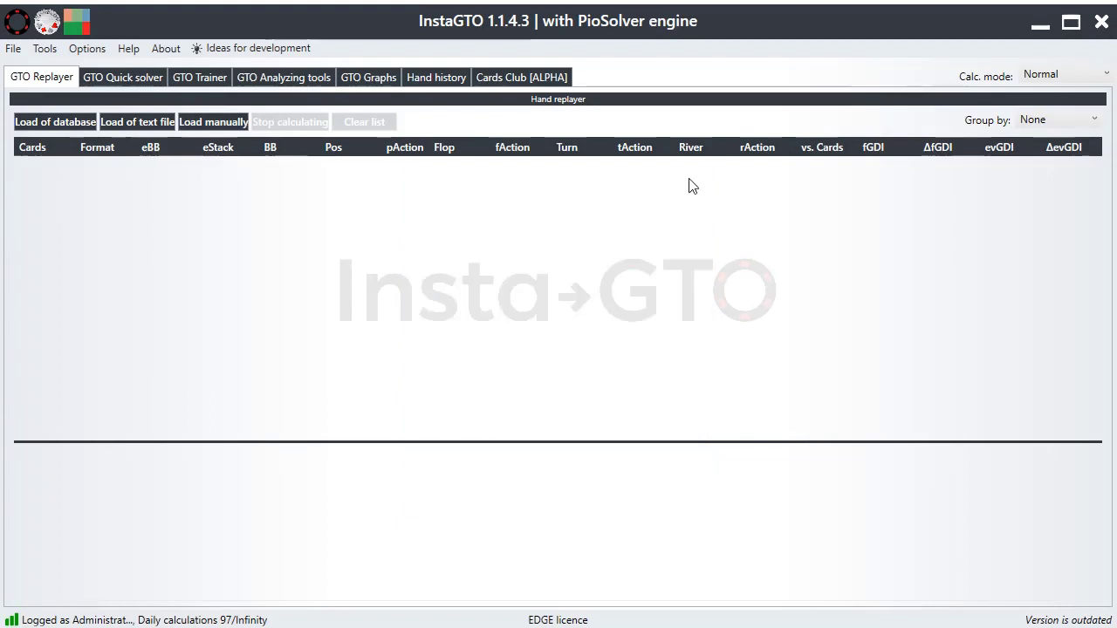
left_click(1038, 83)
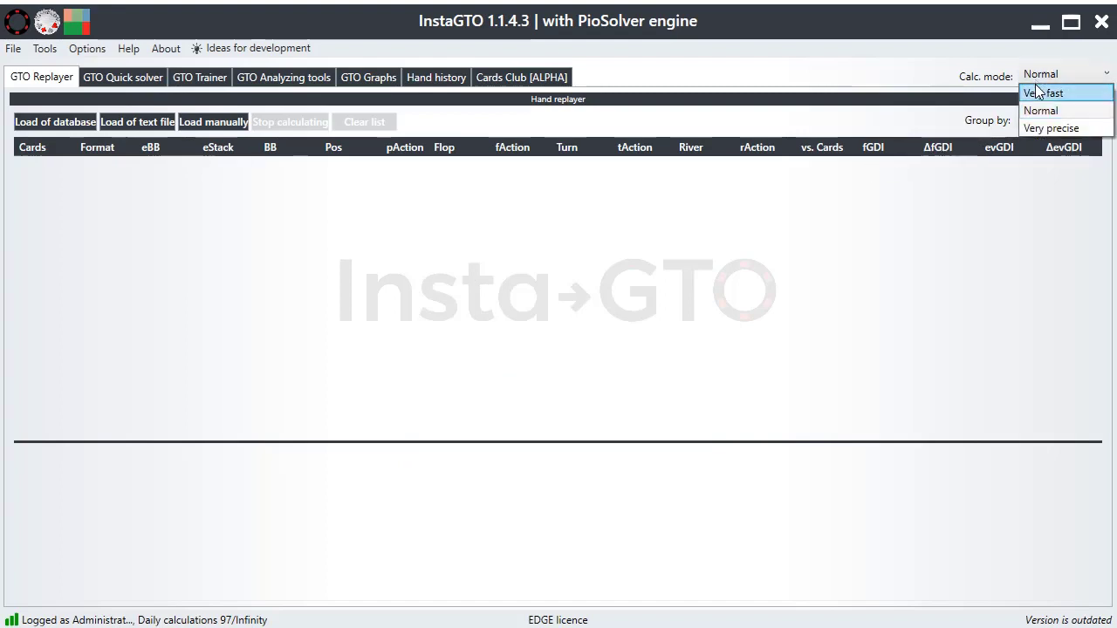
left_click(1040, 98)
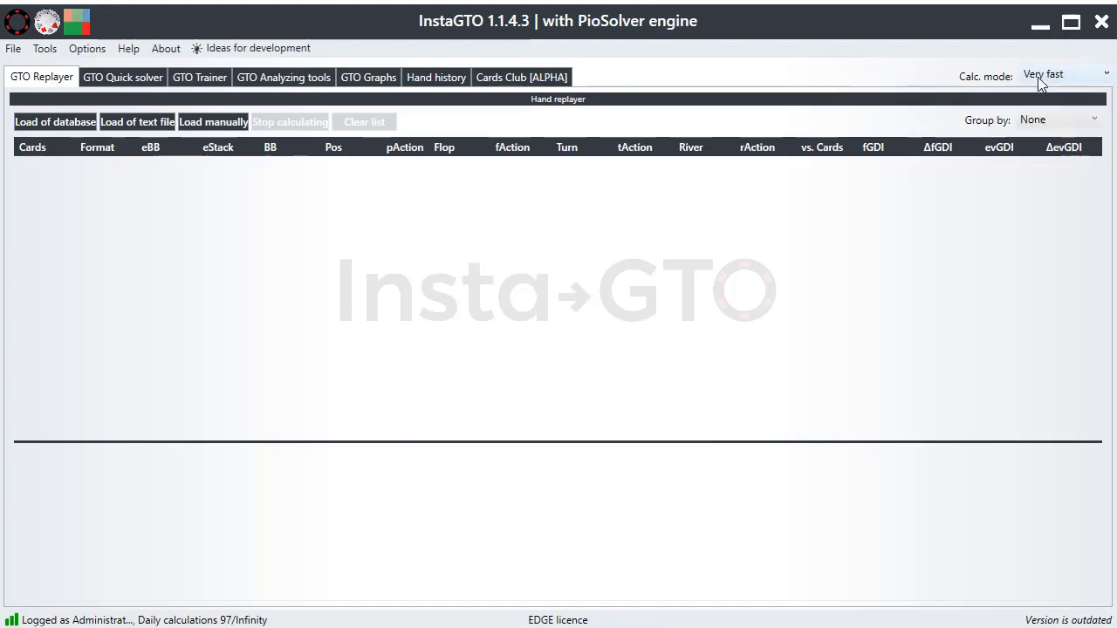
left_click(1038, 77)
left_click(1039, 110)
left_click(1041, 80)
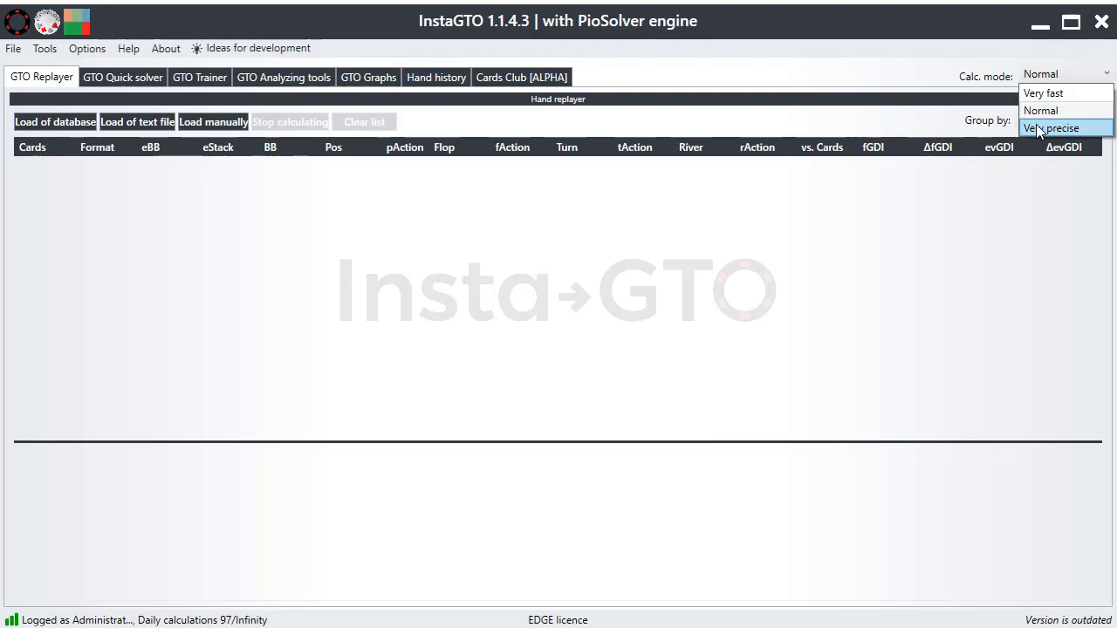
left_click(1039, 129)
left_click(1039, 77)
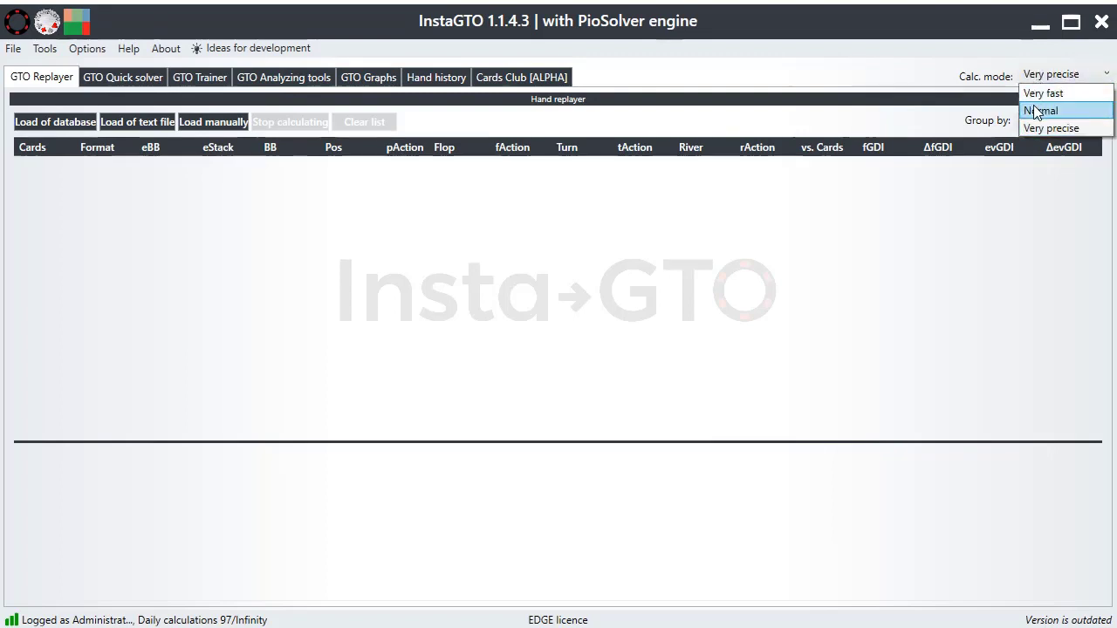
left_click(1037, 94)
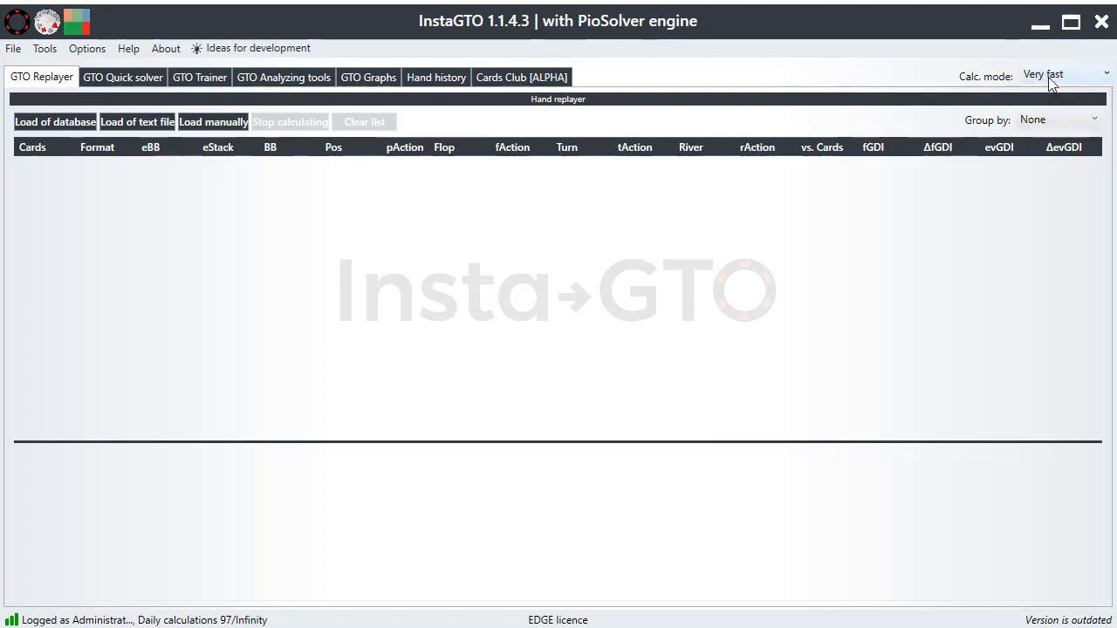
left_click(1048, 77)
left_click(1046, 77)
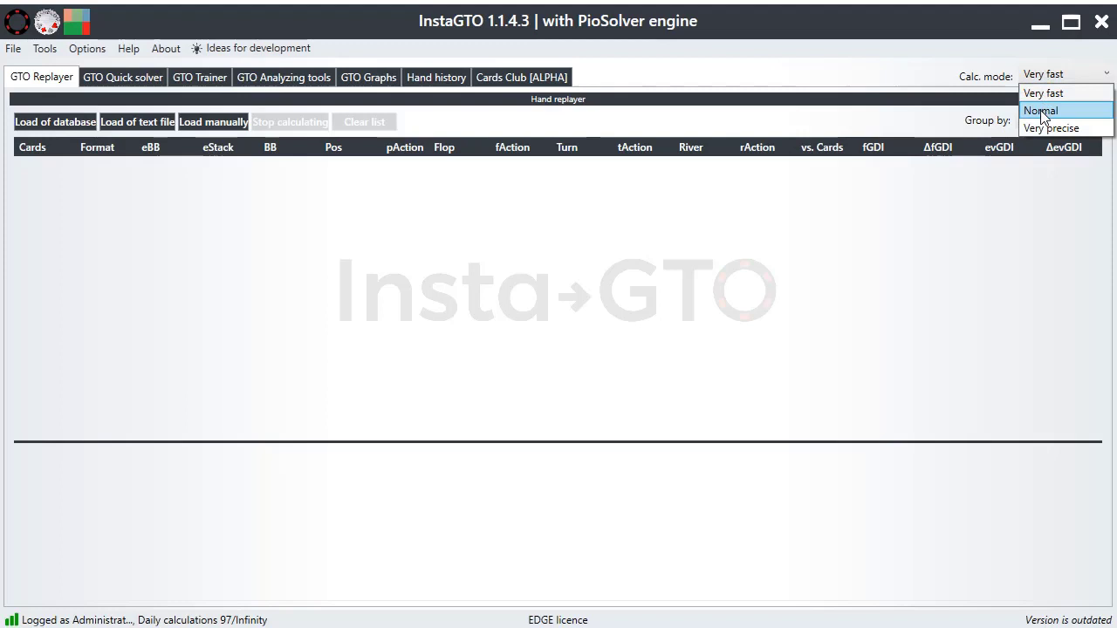
left_click(1041, 111)
left_click(1043, 79)
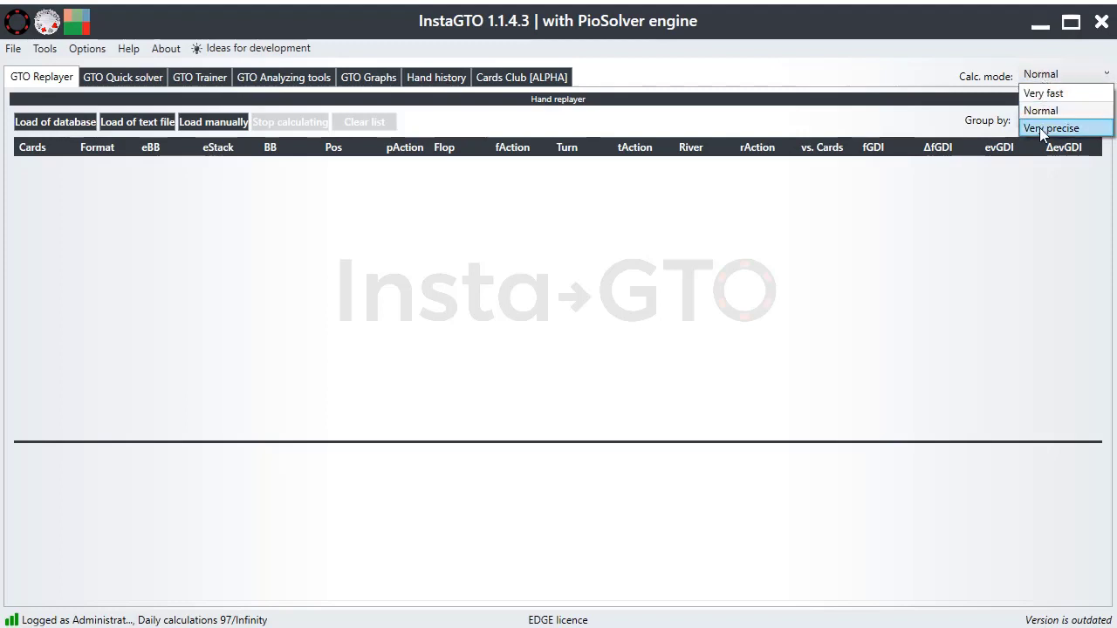
left_click(1041, 128)
left_click(1043, 77)
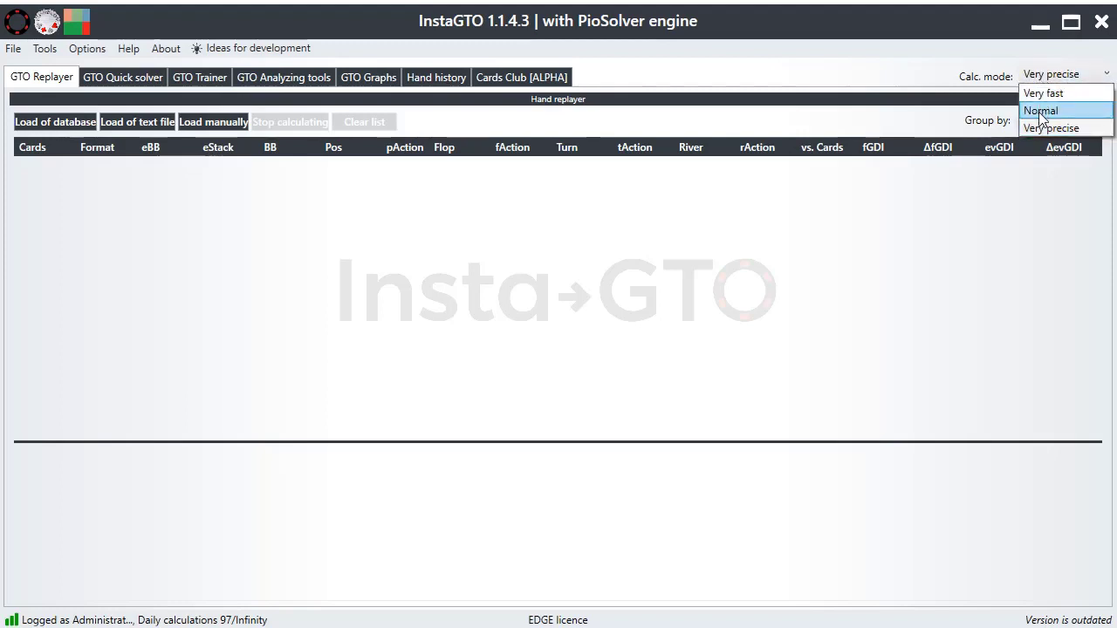
left_click(1040, 111)
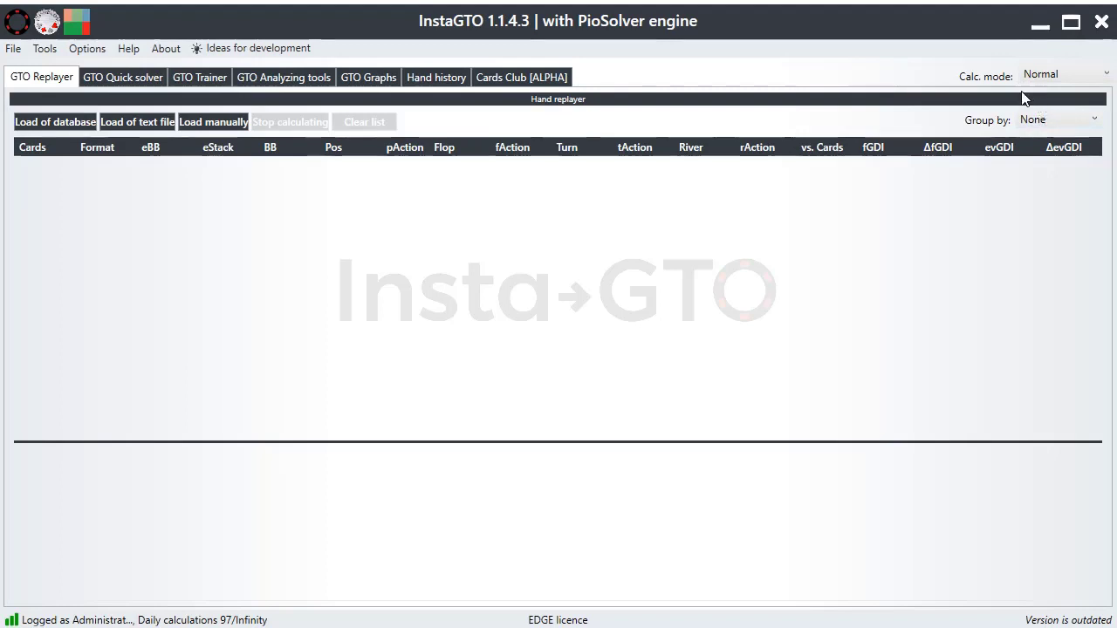
- Add a timer row: From BB 0, To BB 100, 30 seconds, with MR, LIMP, 3 bet and ISO ticked
left_click(87, 48)
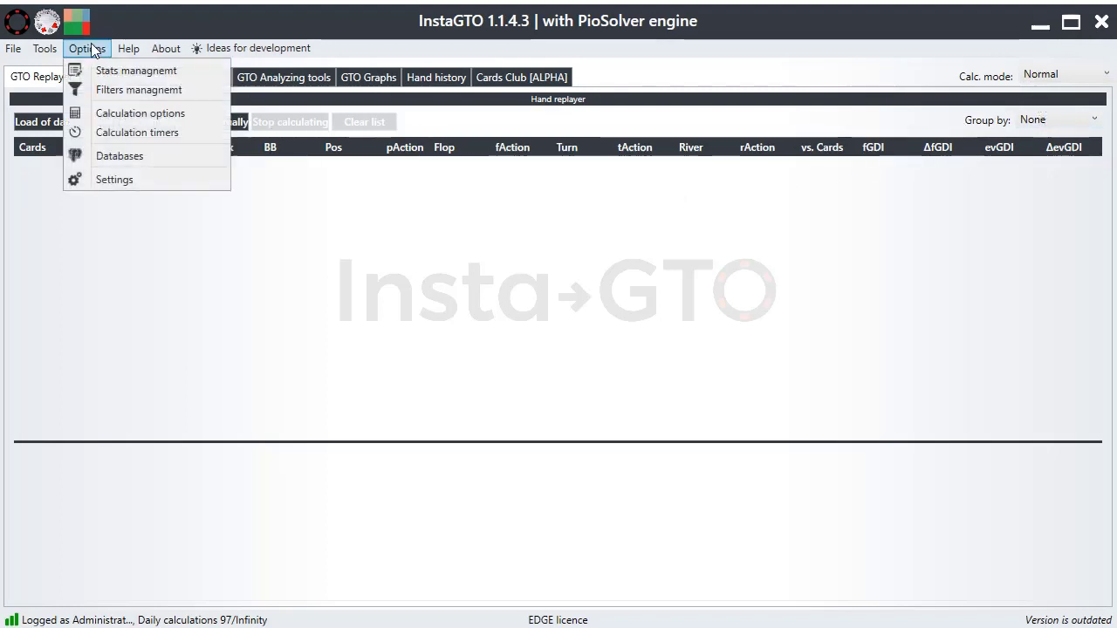
left_click(111, 135)
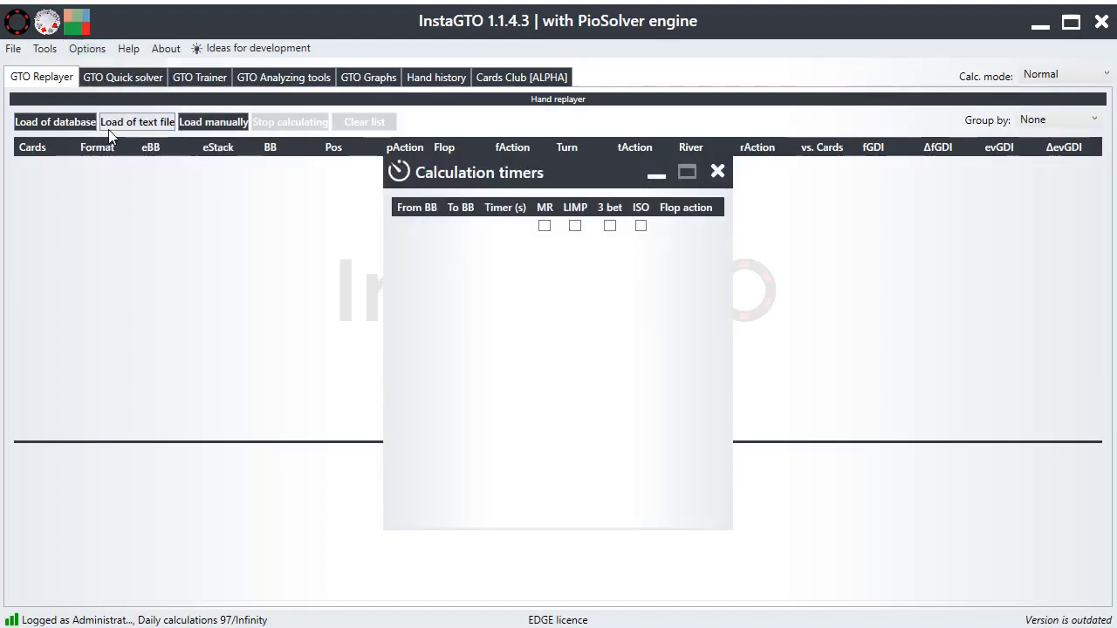
left_click(410, 234)
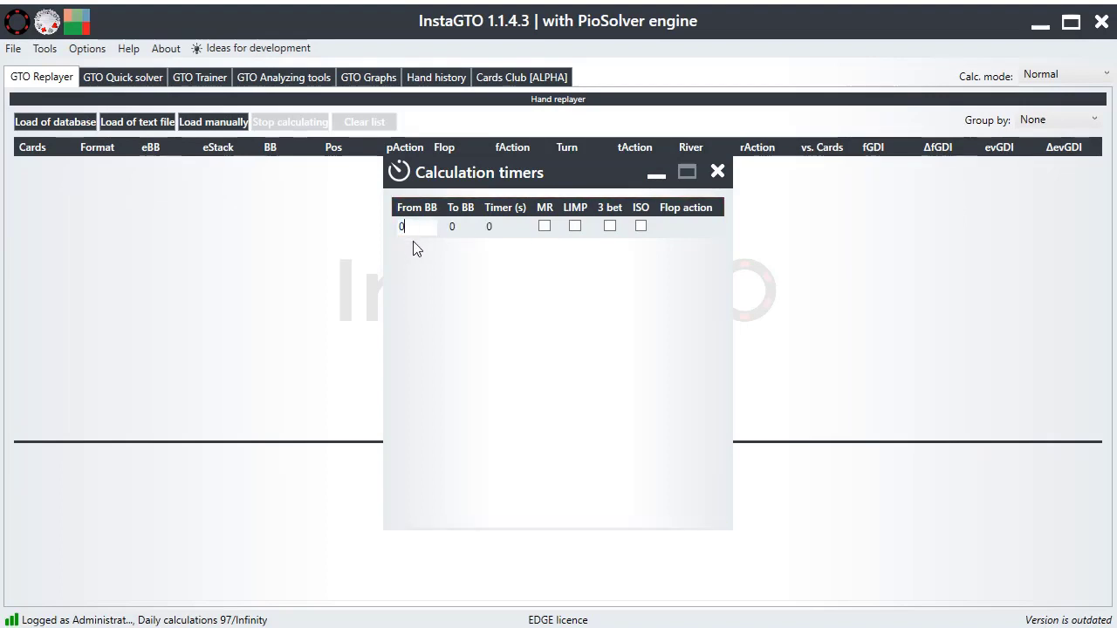
key("Tab")
key("Tab")
type("30")
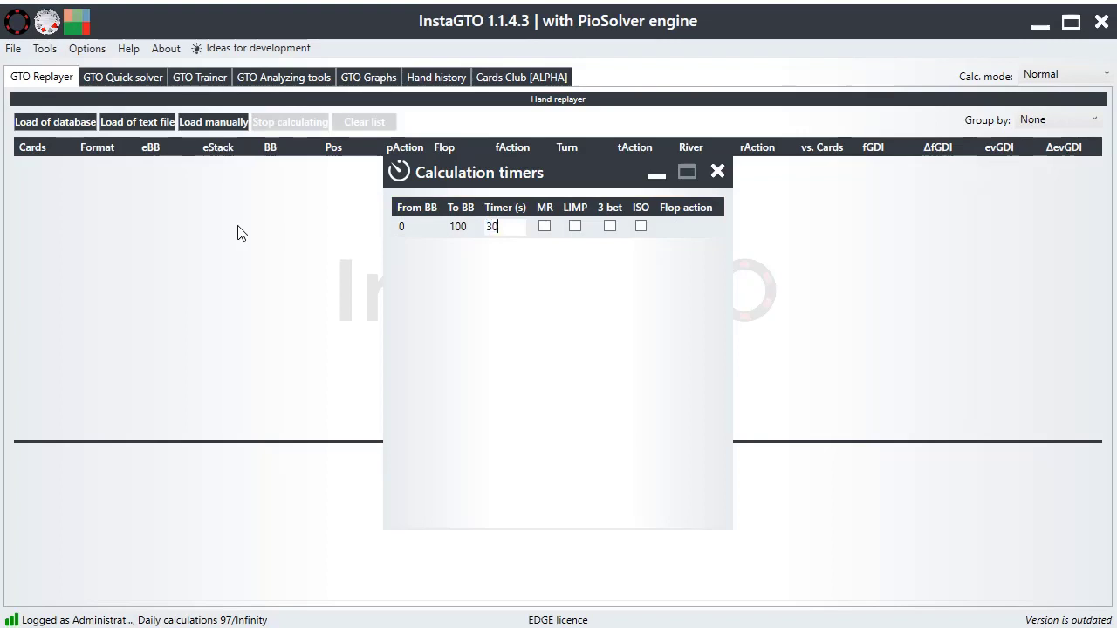
key("Tab")
left_click(545, 227)
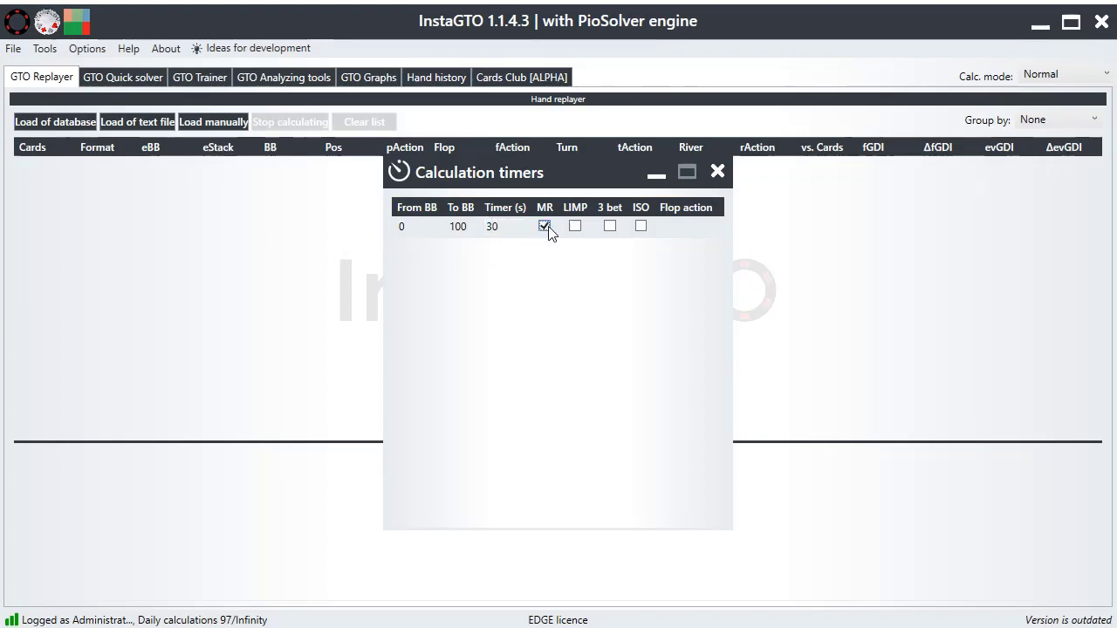
left_click(575, 227)
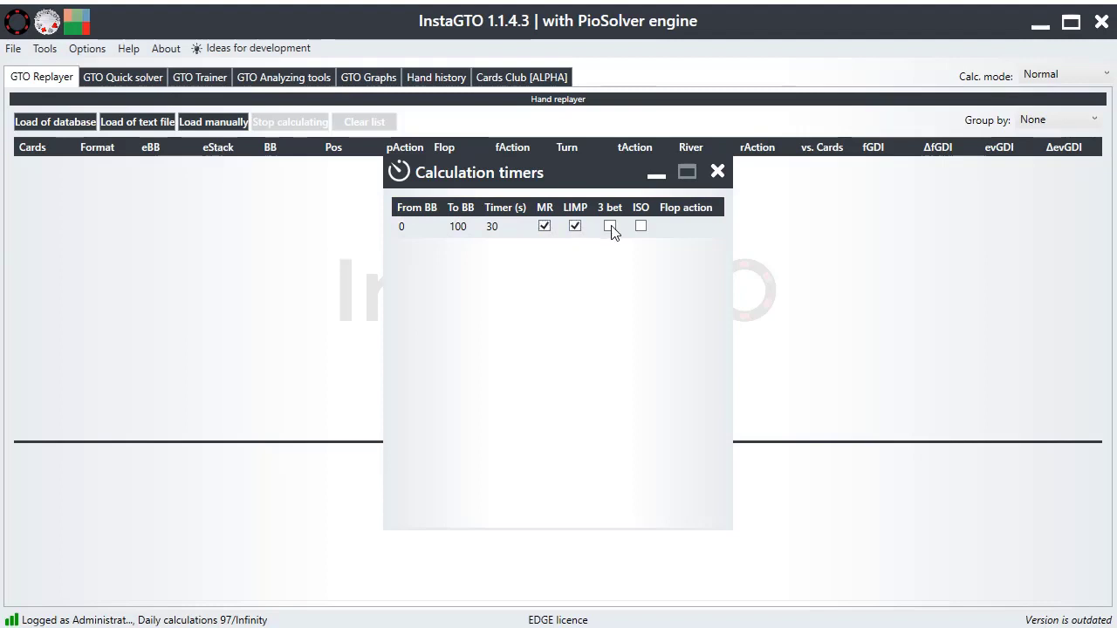
left_click(642, 228)
left_click(626, 241)
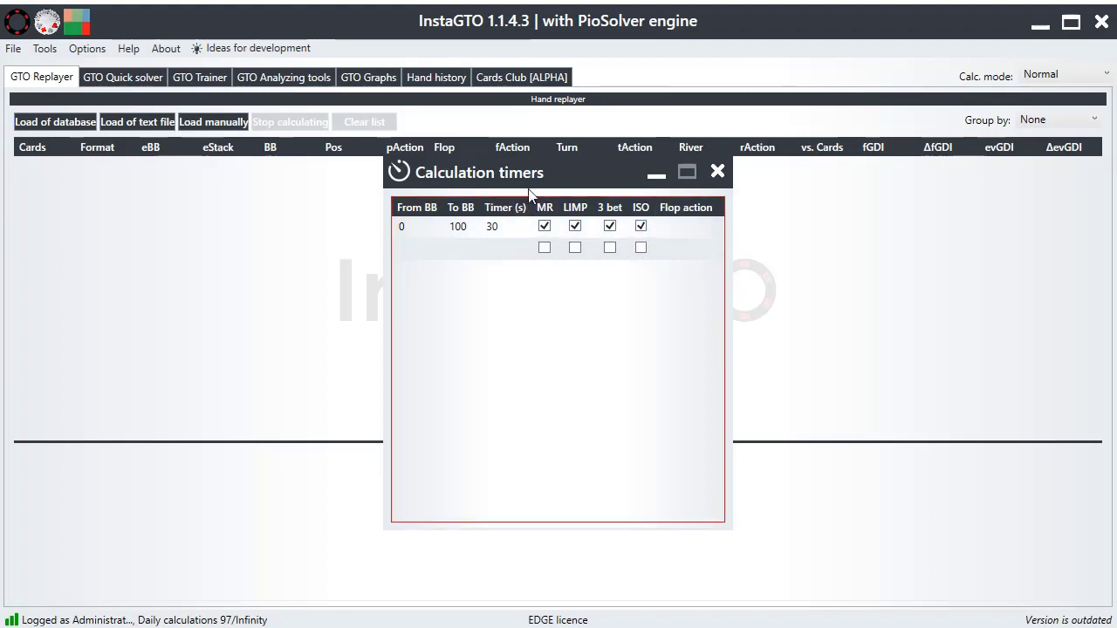
- Close the Calculation timers window with the 0–100 BB, 30-second row saved
left_click(716, 174)
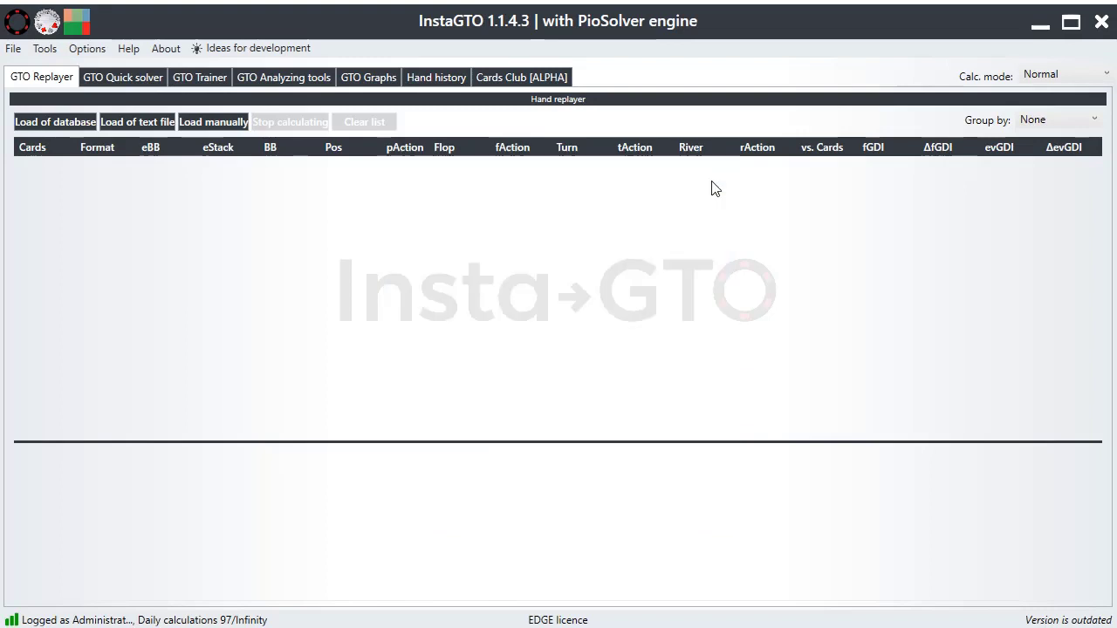